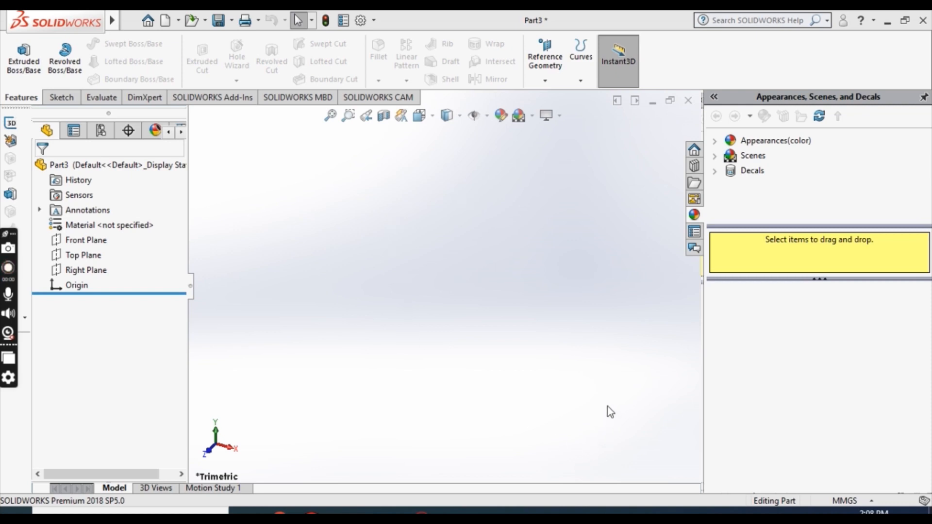
pyautogui.click(853, 501)
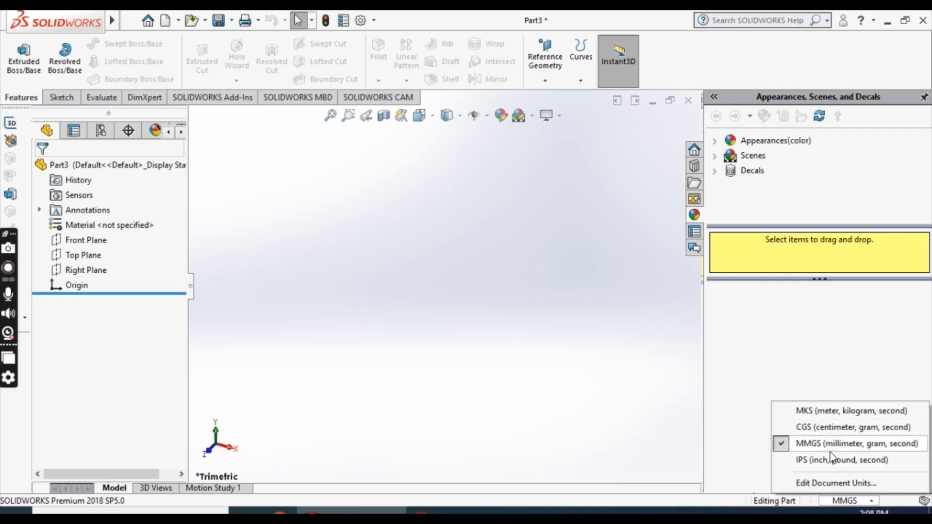
pyautogui.click(667, 427)
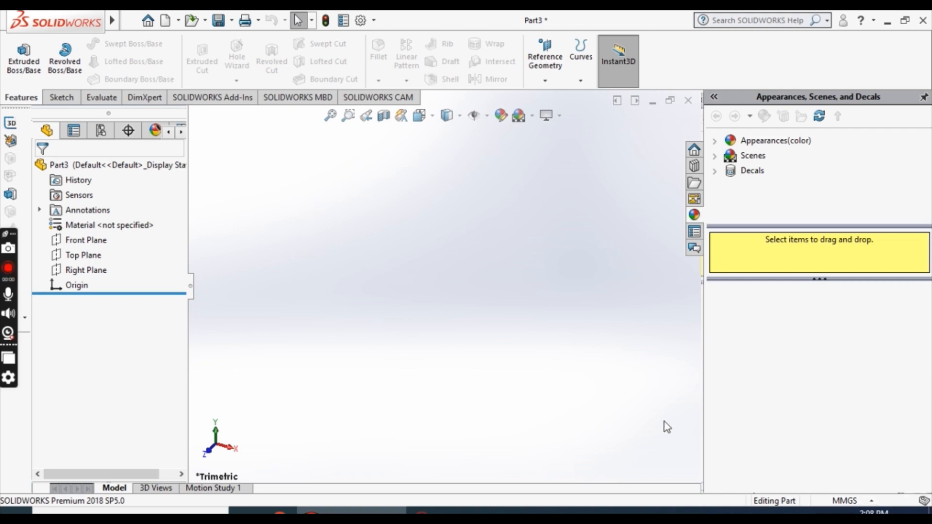
# Start a sketch on the Top Plane and draw a center rectangle of about 145 by 92 mm centred on the origin
pyautogui.rightClick(87, 258)
pyautogui.click(96, 235)
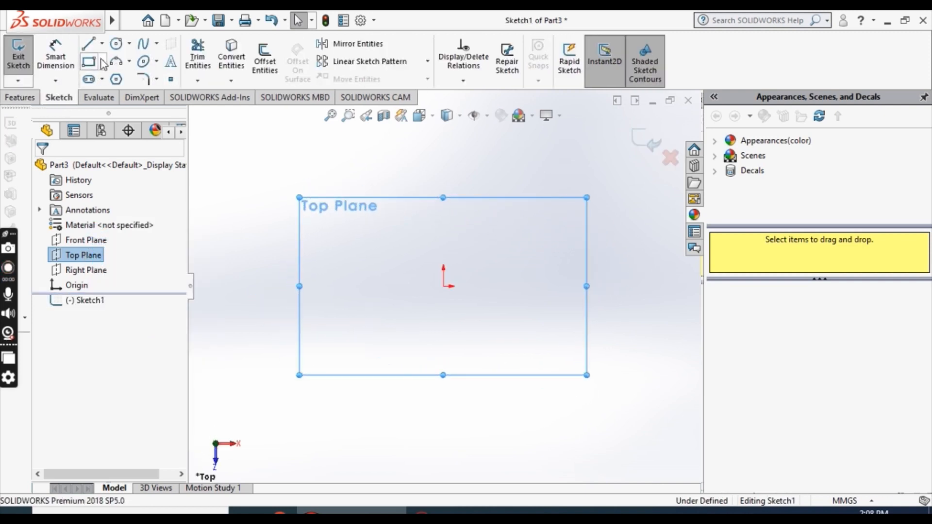
pyautogui.click(103, 63)
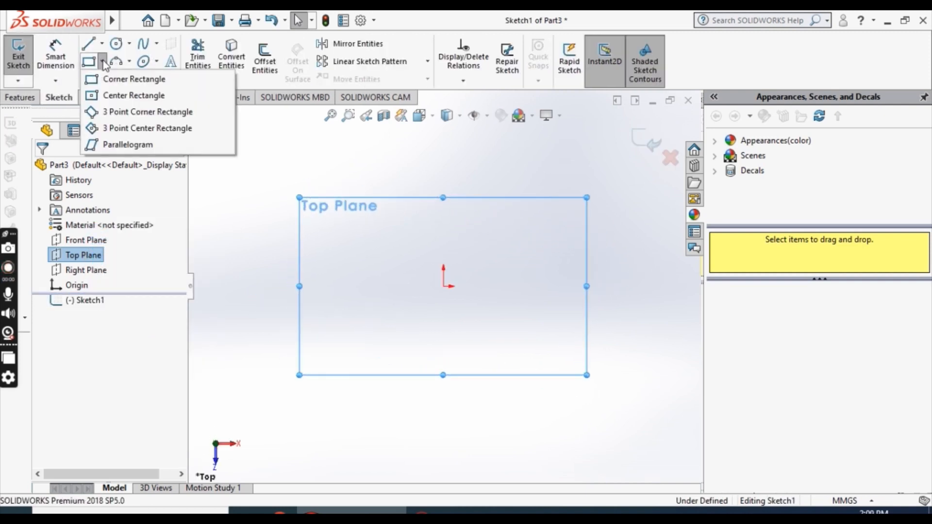
pyautogui.click(116, 95)
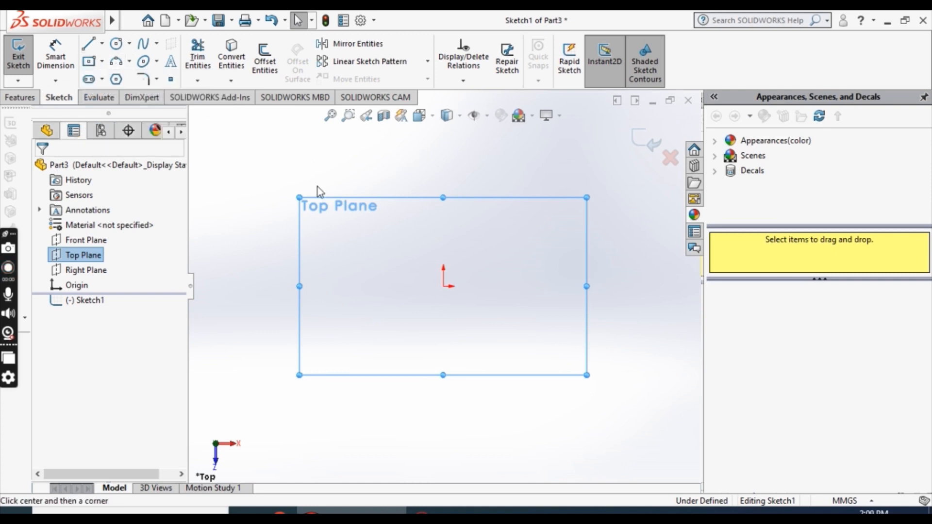
pyautogui.click(443, 286)
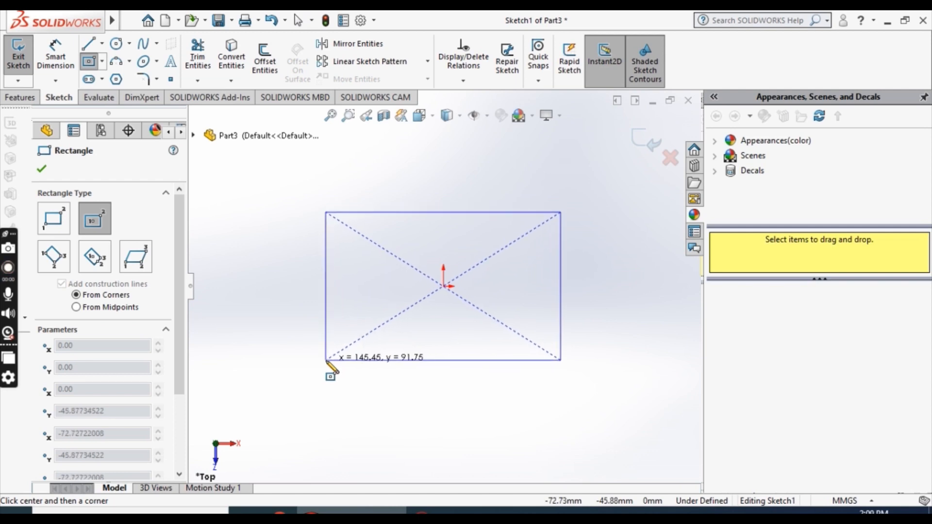
pyautogui.click(326, 360)
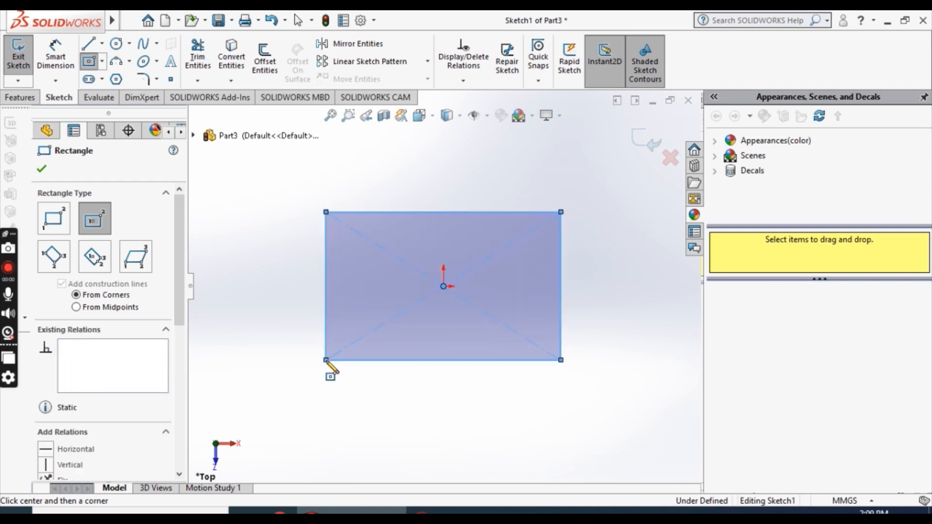
pyautogui.click(42, 169)
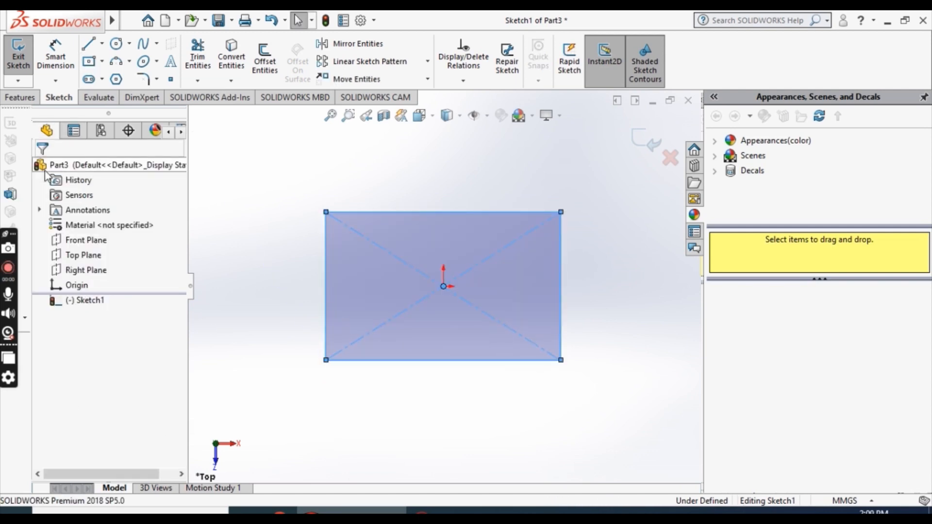
# Dimension the rectangle to 75 mm along its horizontal edge and 50 mm along its vertical edge
pyautogui.click(55, 55)
pyautogui.click(479, 210)
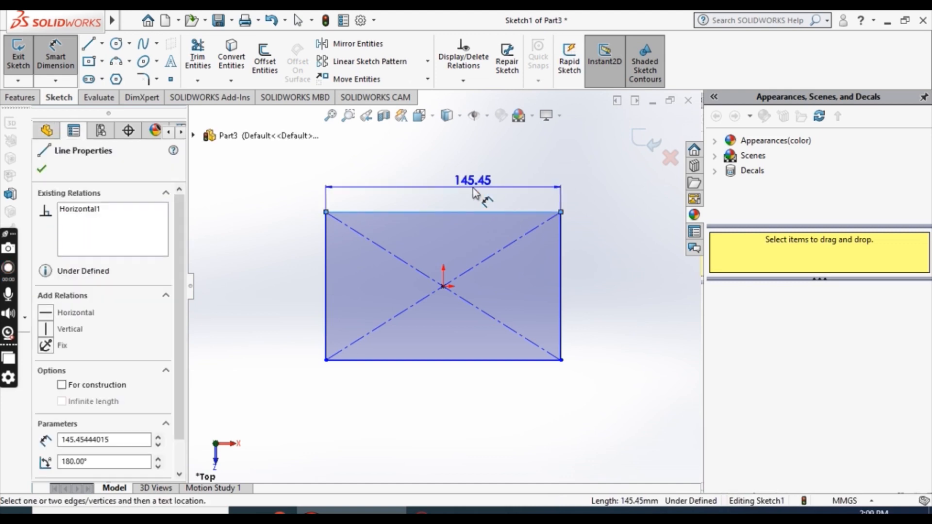
pyautogui.click(452, 187)
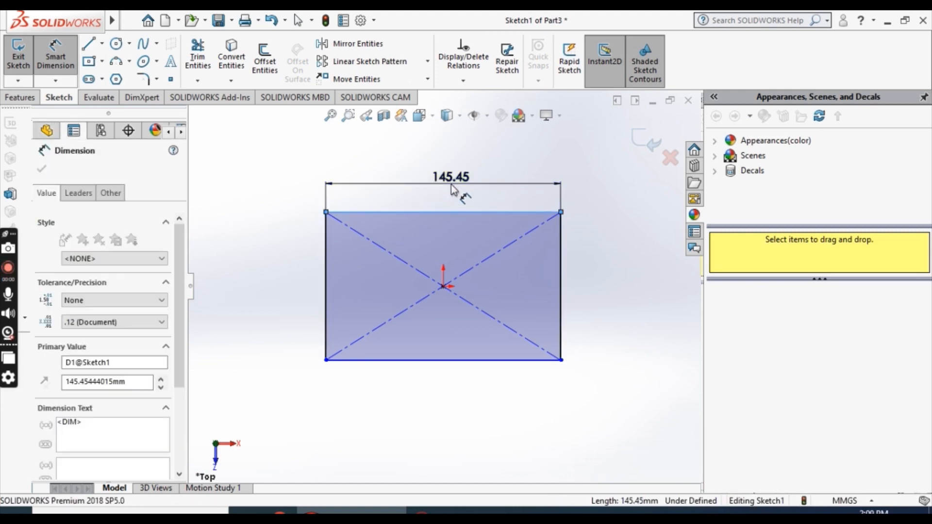
pyautogui.write('75')
pyautogui.press('Return')
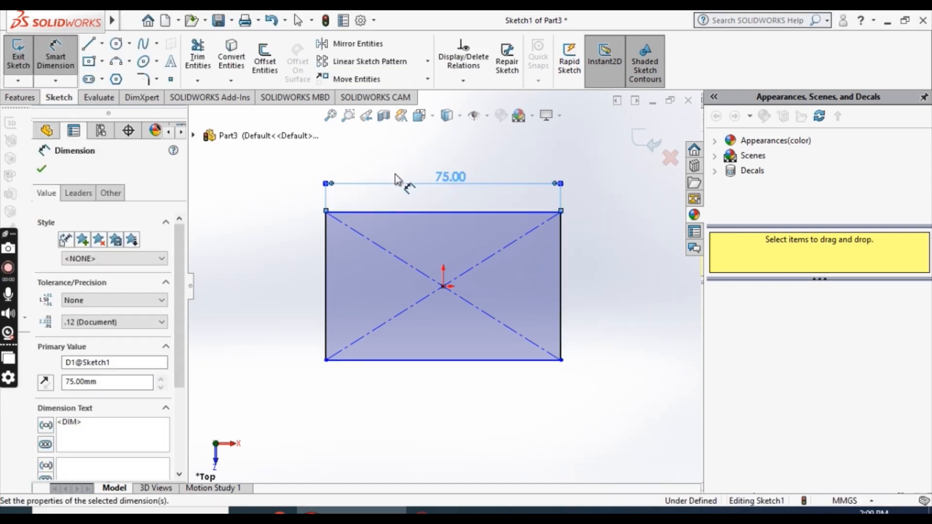
pyautogui.click(325, 274)
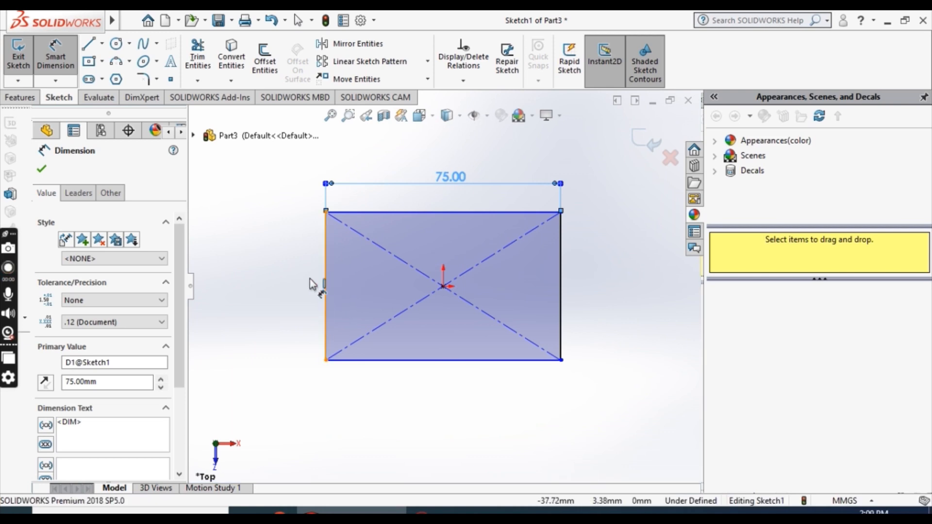
pyautogui.click(290, 291)
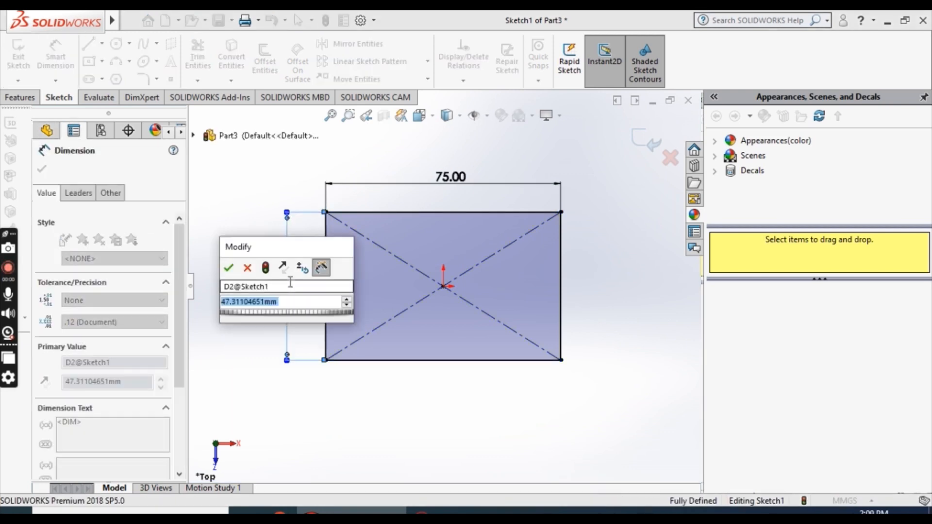
pyautogui.write('50')
pyautogui.press('Return')
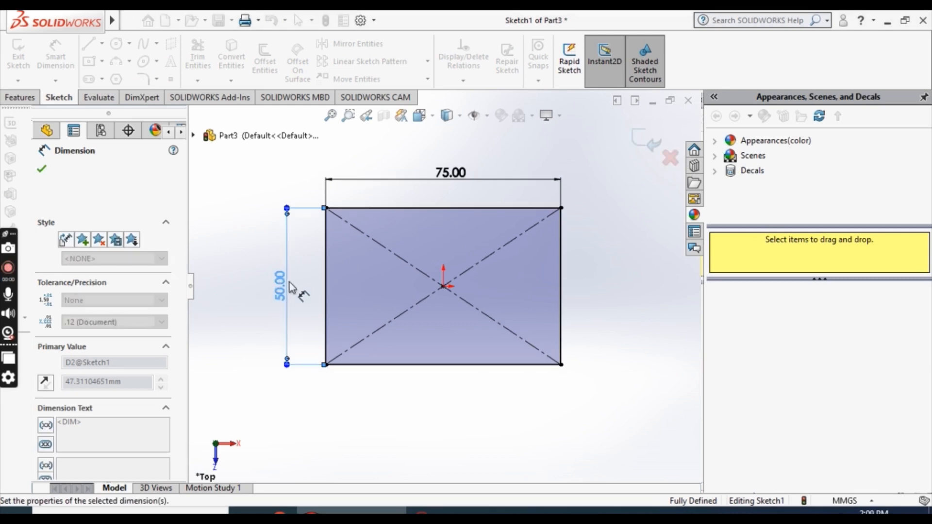
pyautogui.click(42, 168)
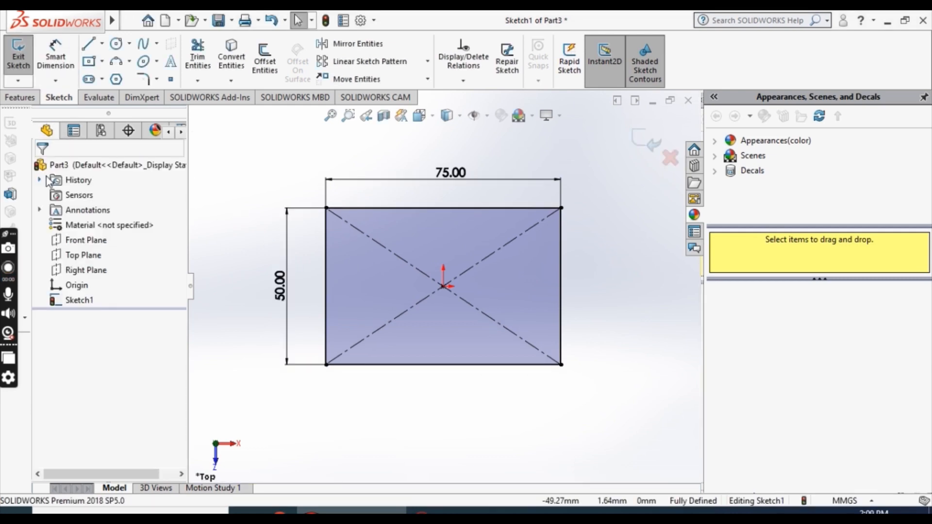
# Extrude the rectangle as a blind boss with a depth of 12 mm
pyautogui.click(19, 99)
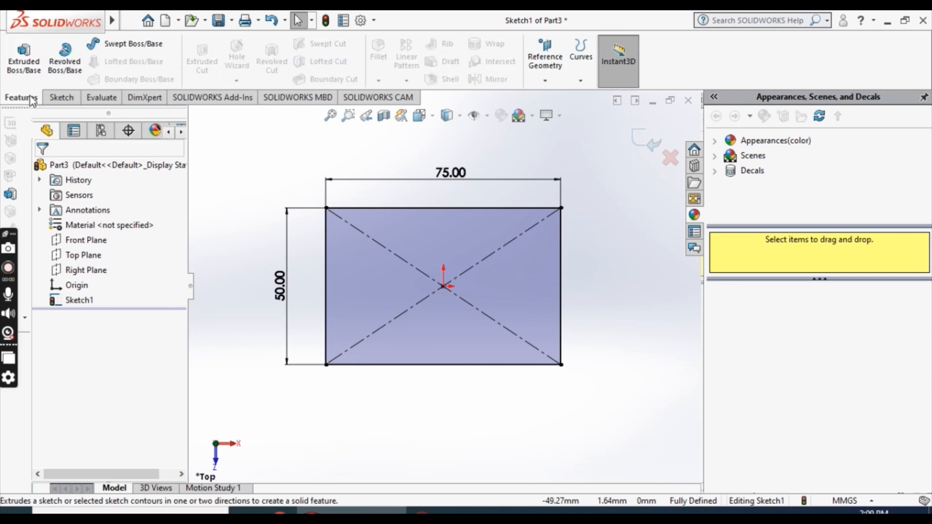
pyautogui.click(25, 74)
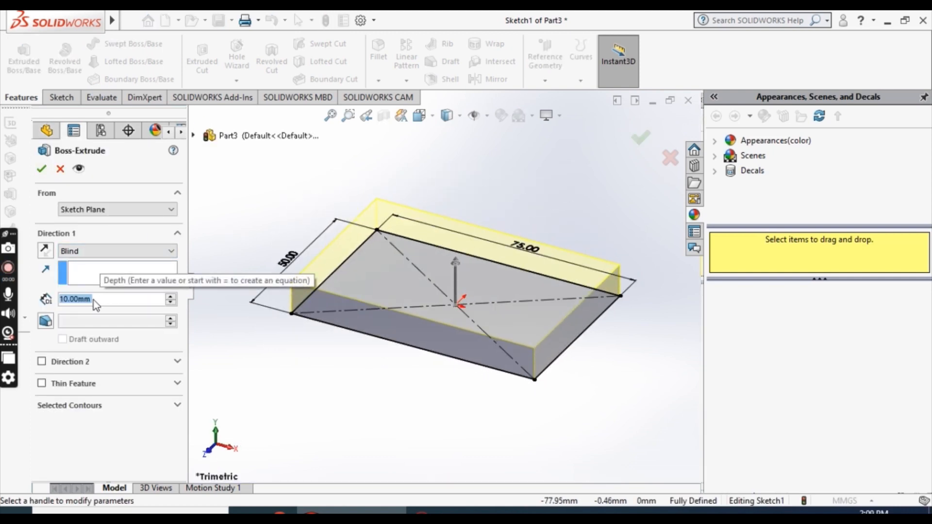
pyautogui.write('12')
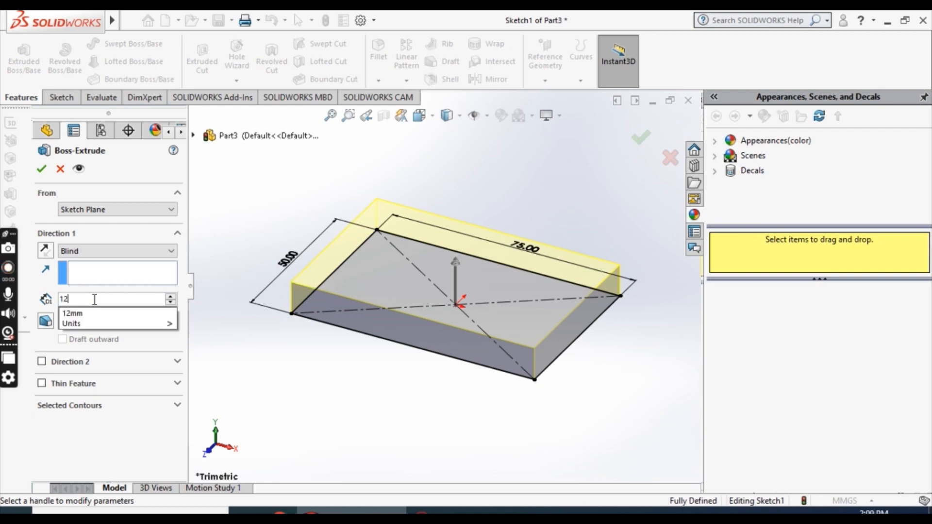
pyautogui.press('Return')
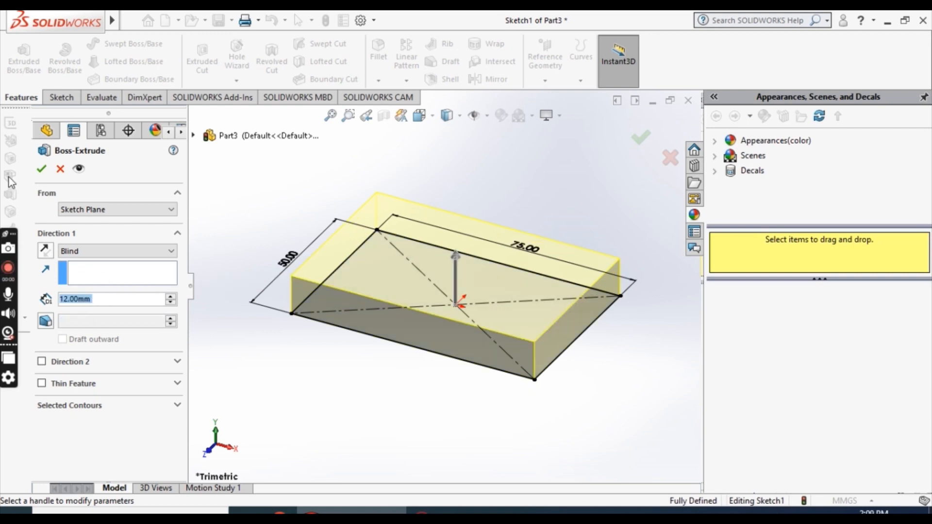
pyautogui.click(42, 169)
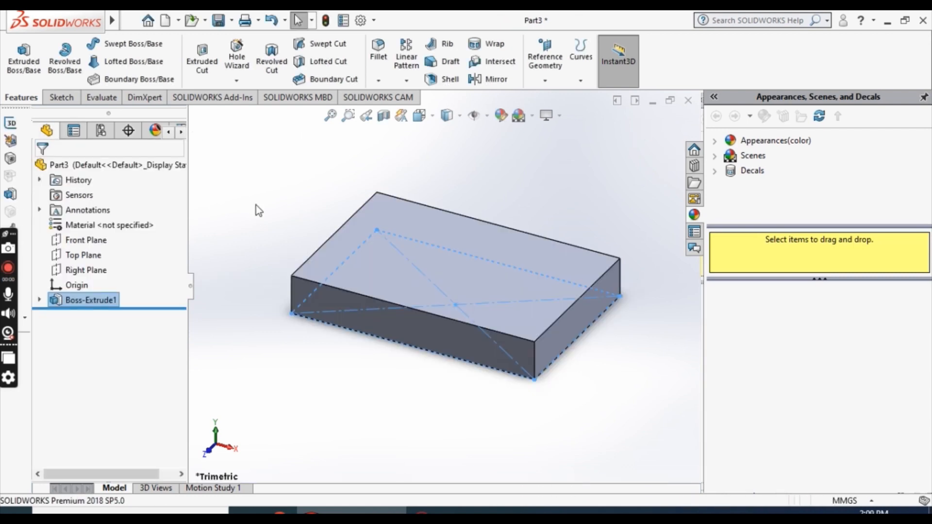
pyautogui.click(256, 205)
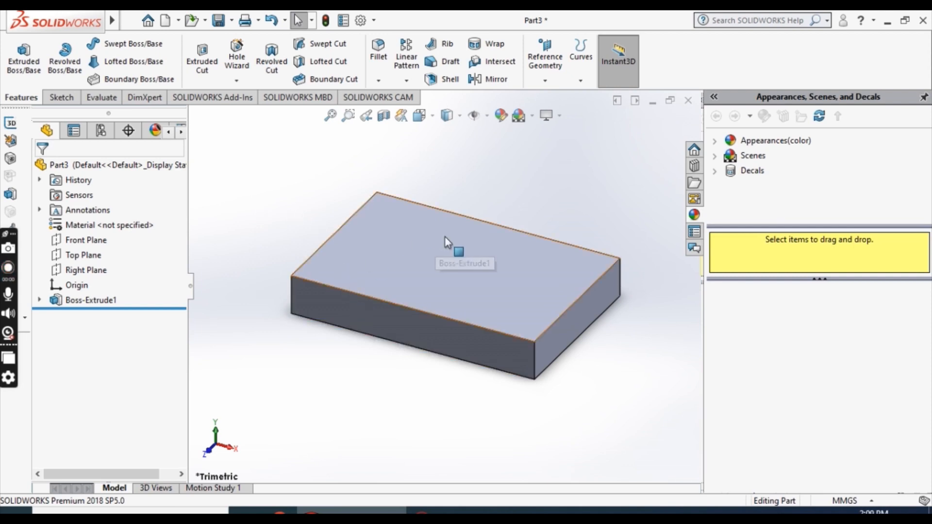
# Start a new sketch on the top face of the extruded block
pyautogui.click(447, 252)
pyautogui.rightClick(448, 255)
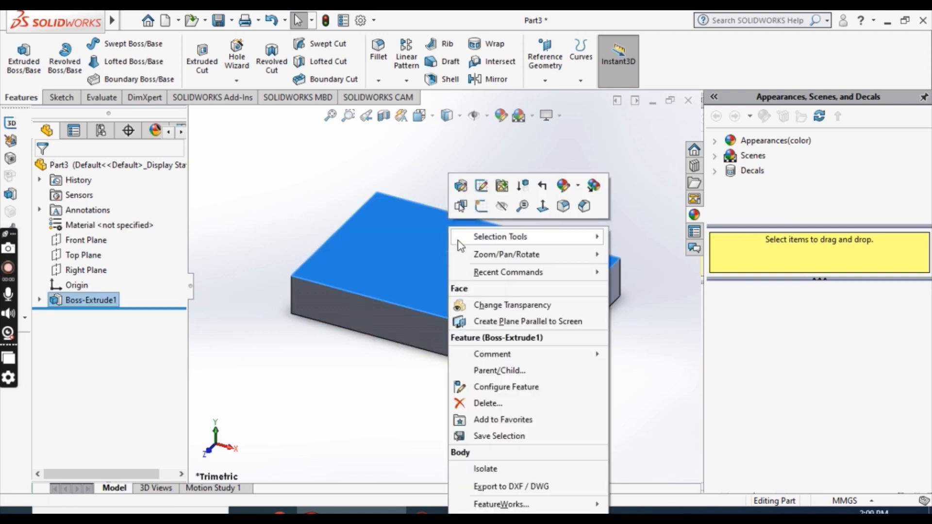
pyautogui.click(480, 205)
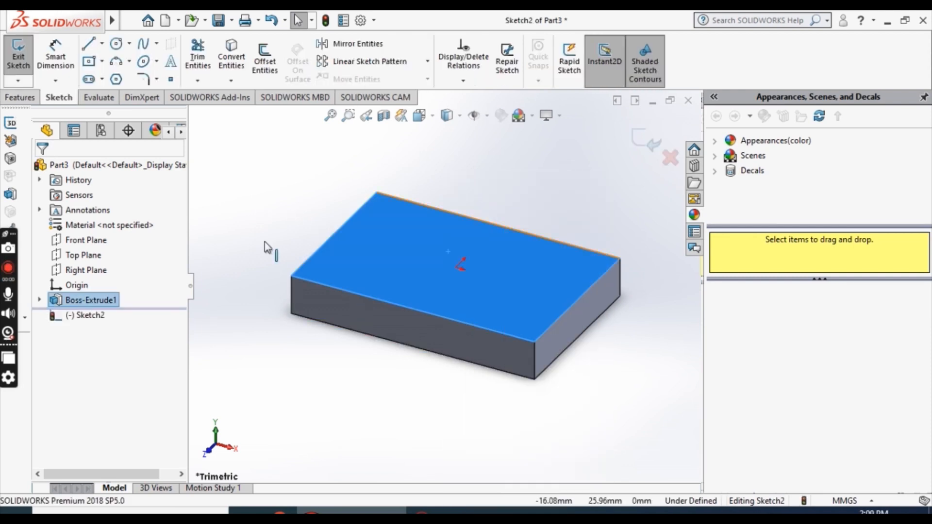
pyautogui.rightClick(92, 324)
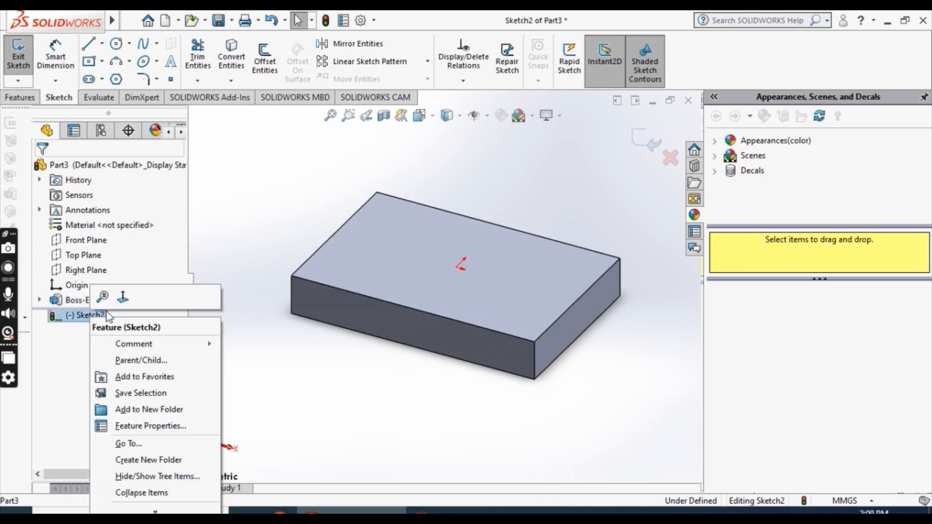
pyautogui.click(129, 305)
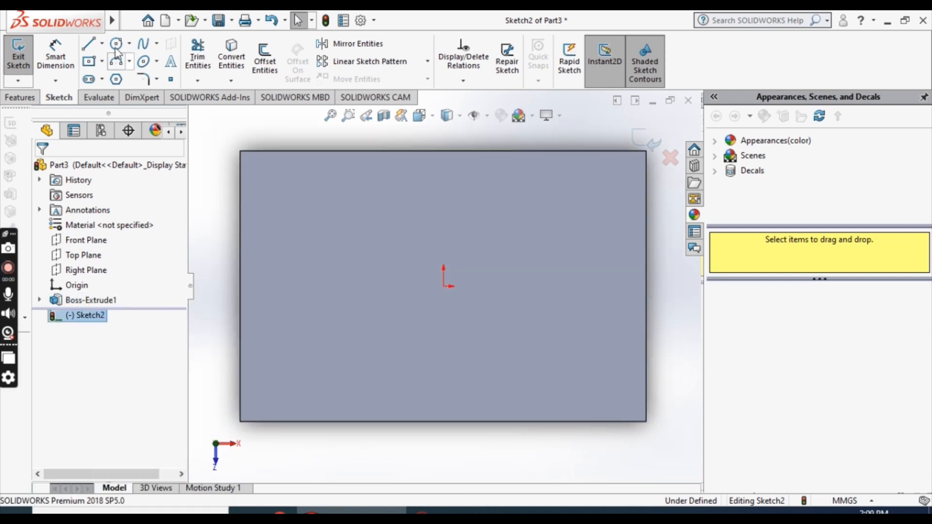
# Sketch a corner rectangle about 8 mm deep along the block's front edge, spanning the full length from its front-left corner to the right edge
pyautogui.click(102, 61)
pyautogui.click(129, 62)
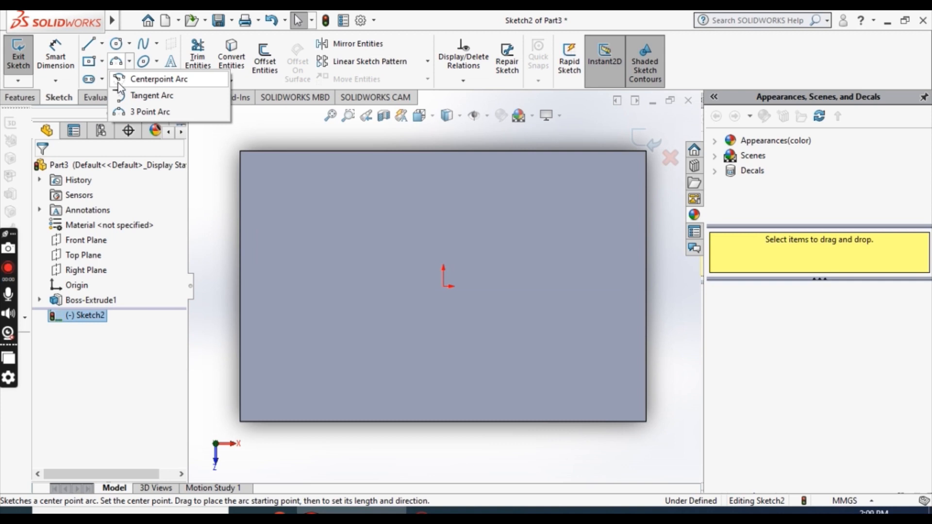
pyautogui.click(102, 62)
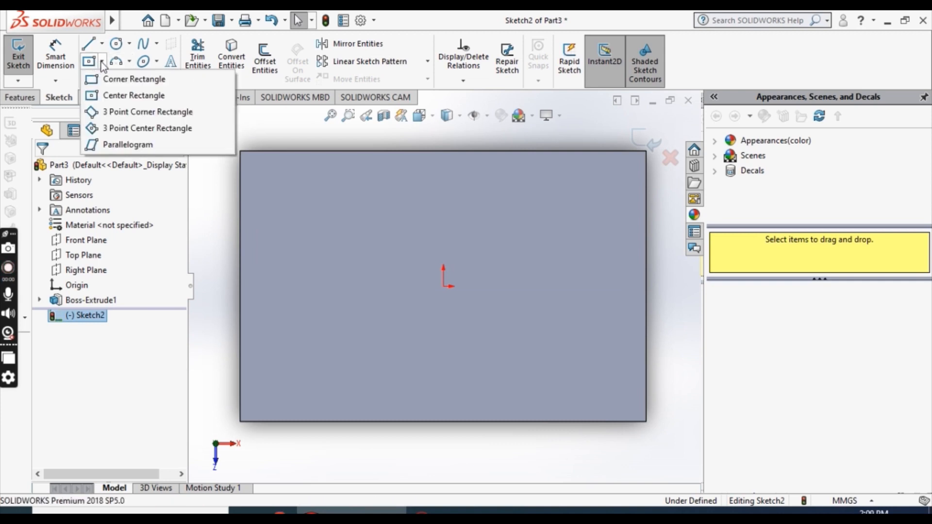
pyautogui.click(122, 79)
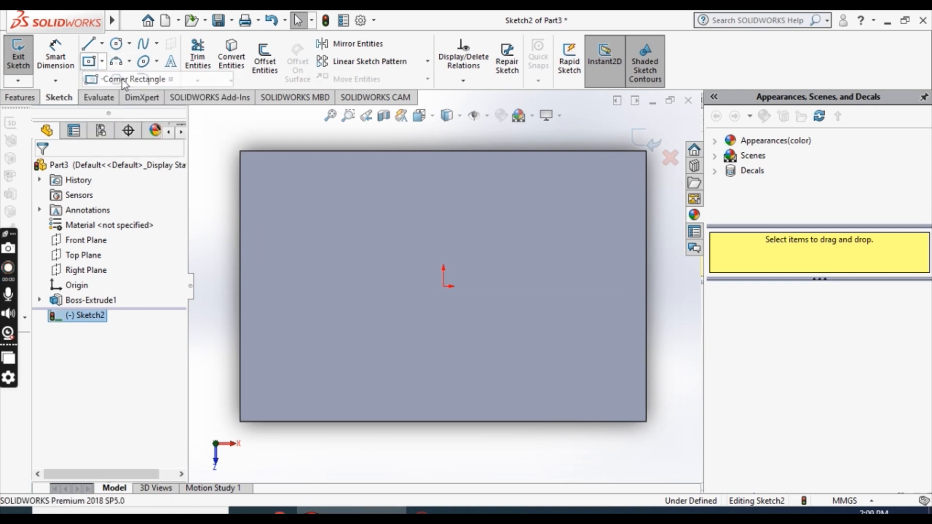
pyautogui.click(241, 421)
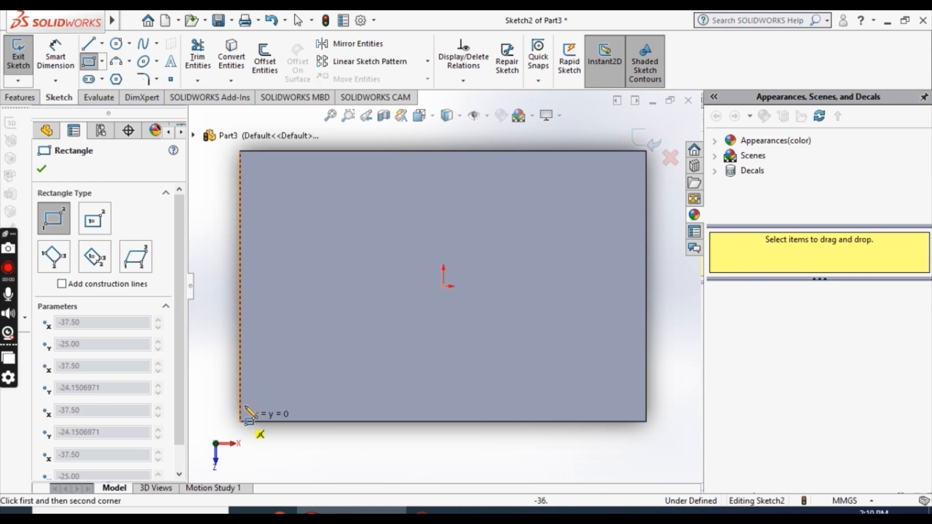
pyautogui.click(646, 378)
pyautogui.rightClick(647, 379)
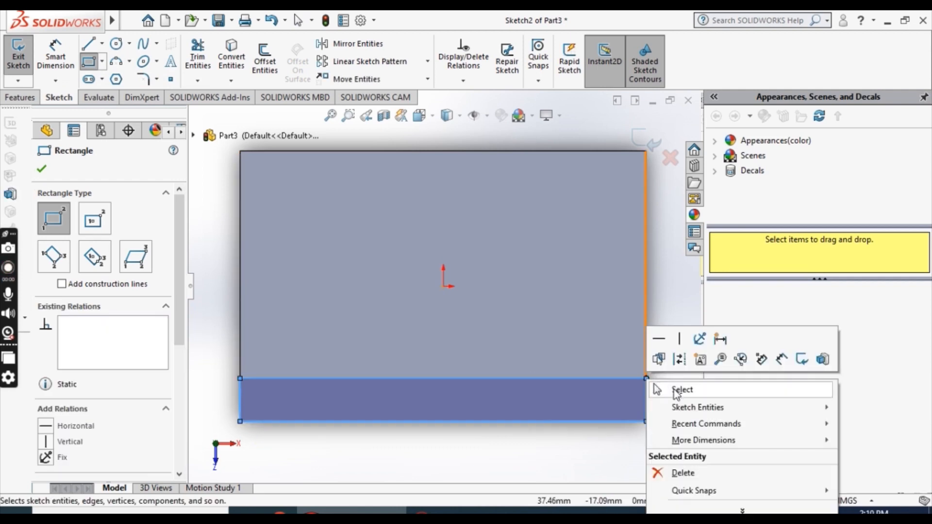
pyautogui.click(669, 386)
# Dimension the short side of the front-edge rectangle to 12 mm
pyautogui.click(55, 54)
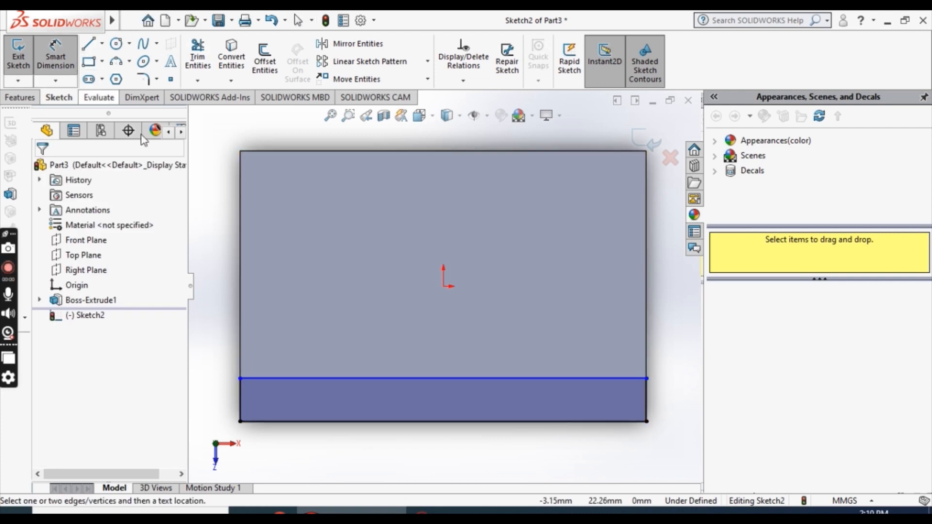
pyautogui.click(240, 396)
pyautogui.click(236, 401)
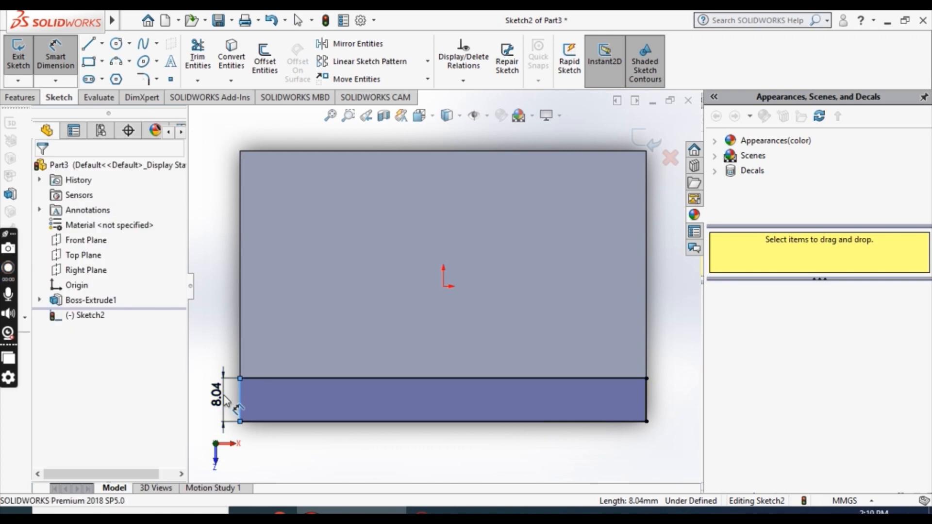
pyautogui.write('12')
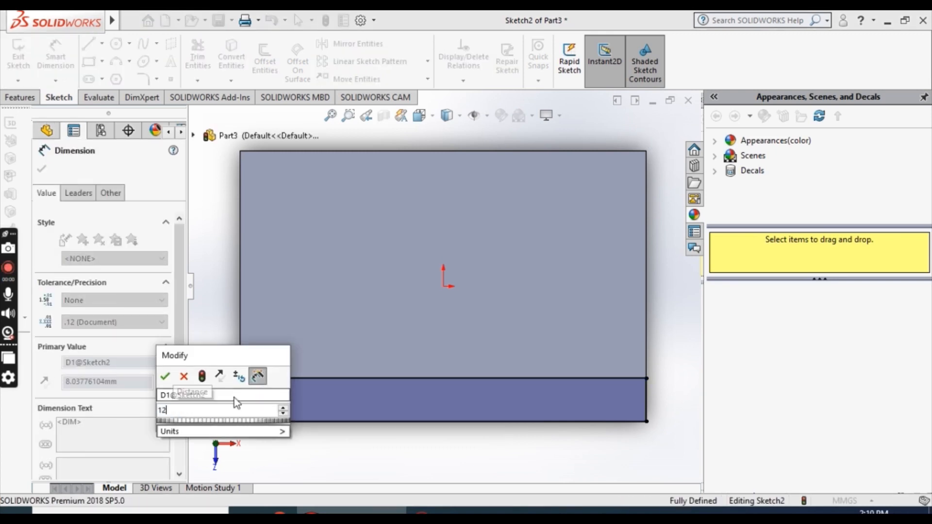
pyautogui.press('Return')
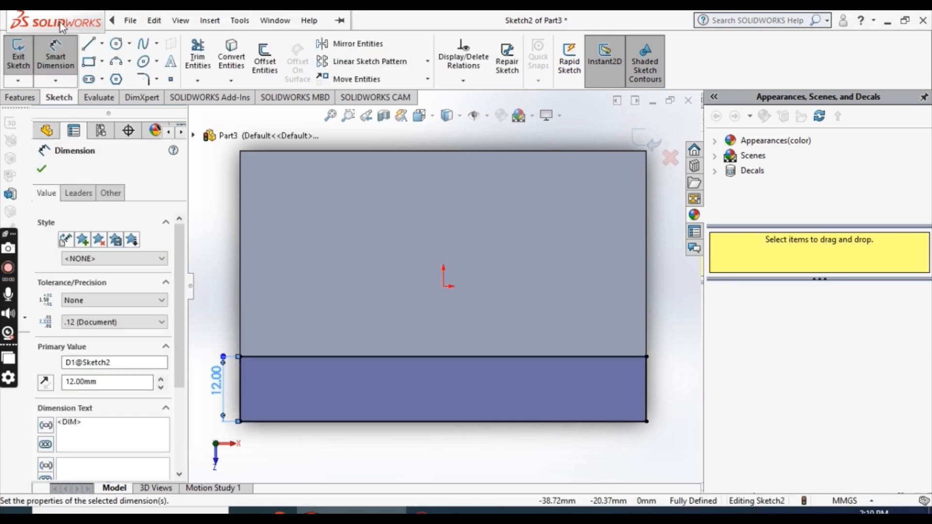
# Sketch a corner rectangle about 21 mm wide inside the front strip, spanning its full depth and starting about 28 mm from its left end
pyautogui.click(94, 68)
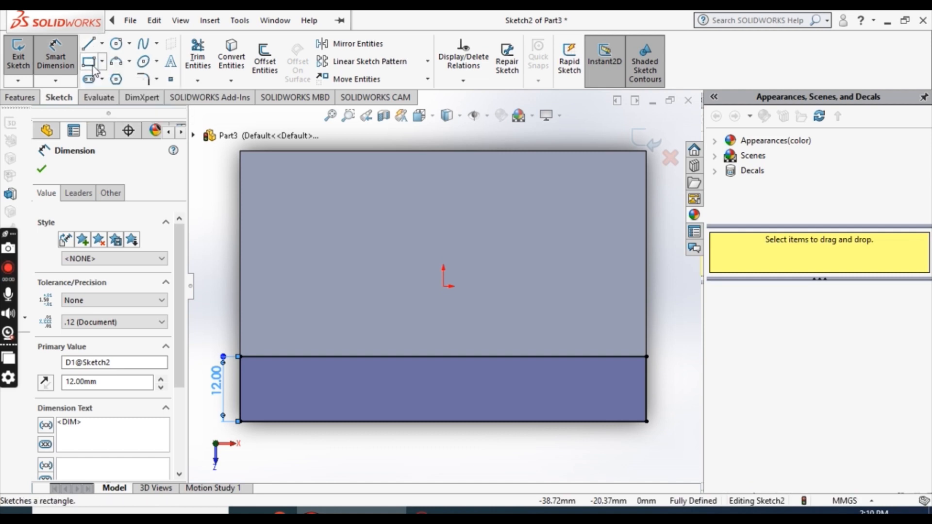
pyautogui.click(391, 357)
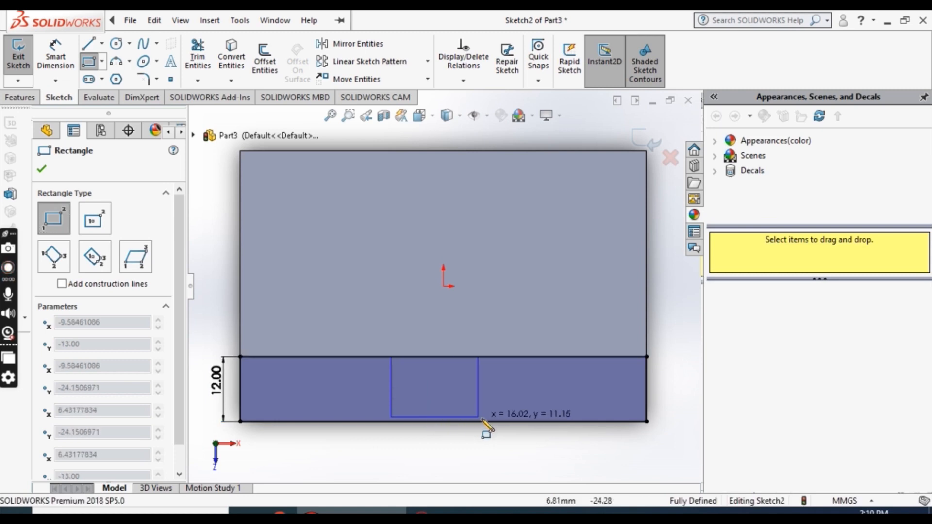
pyautogui.click(505, 421)
pyautogui.rightClick(509, 424)
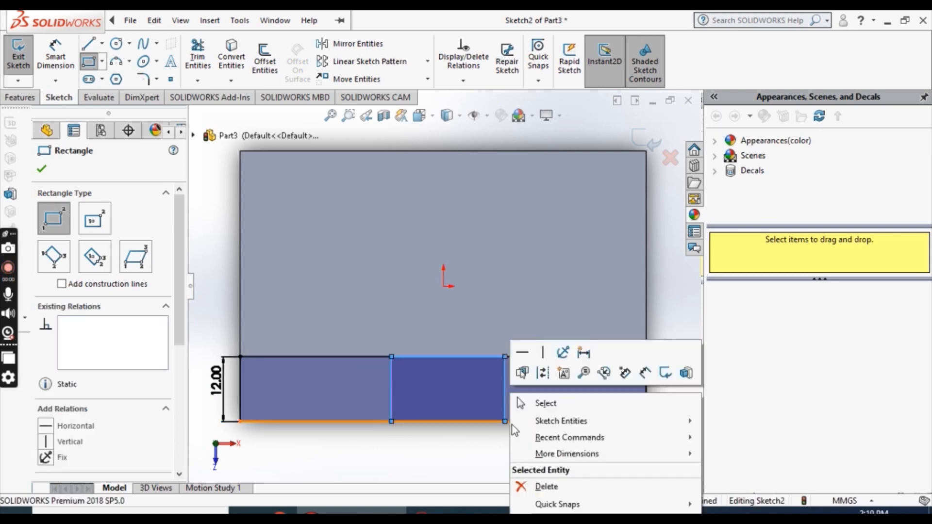
pyautogui.click(524, 402)
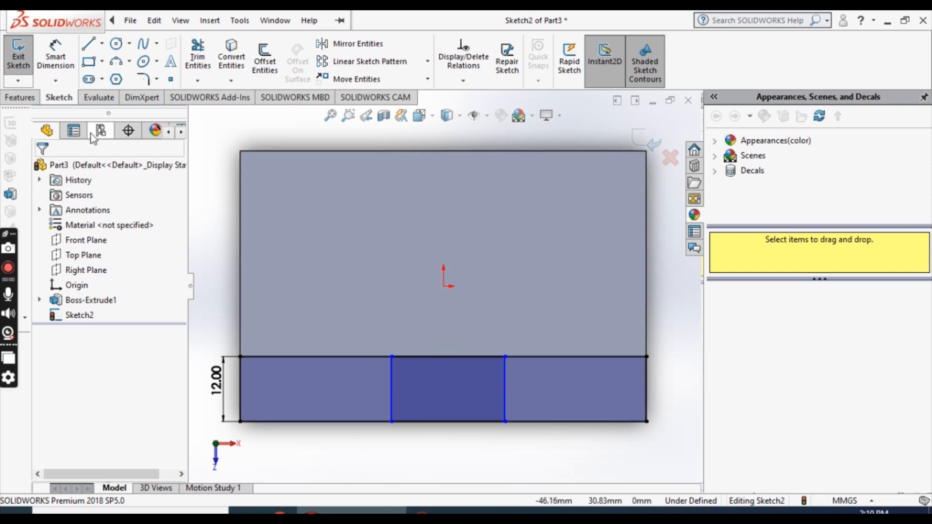
# Dimension the distance from the strip's left end to the inner rectangle's left side as 25 mm
pyautogui.click(61, 59)
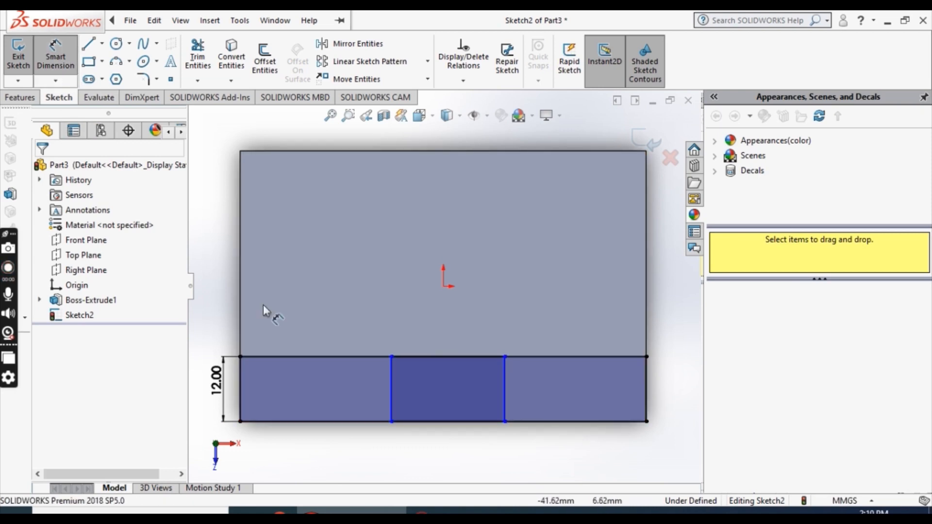
pyautogui.click(239, 383)
pyautogui.click(391, 383)
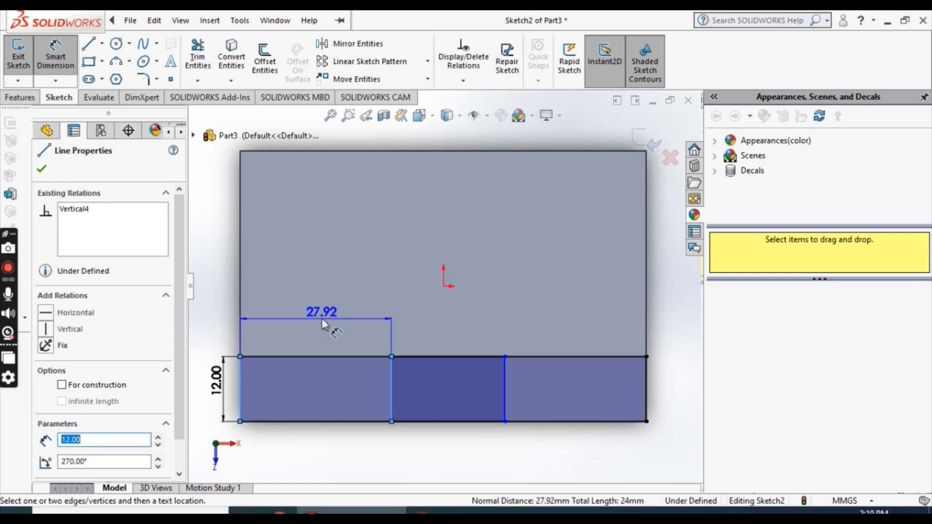
pyautogui.click(328, 328)
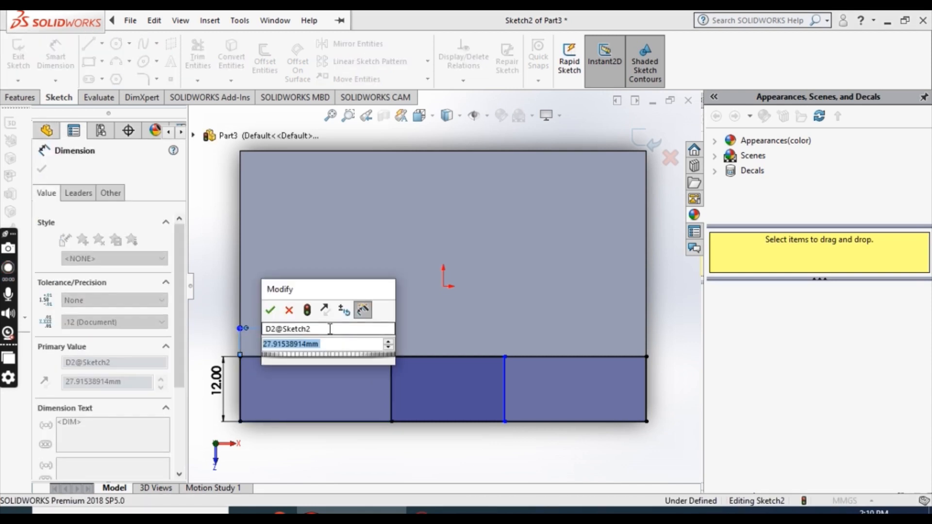
pyautogui.write('25')
pyautogui.press('Return')
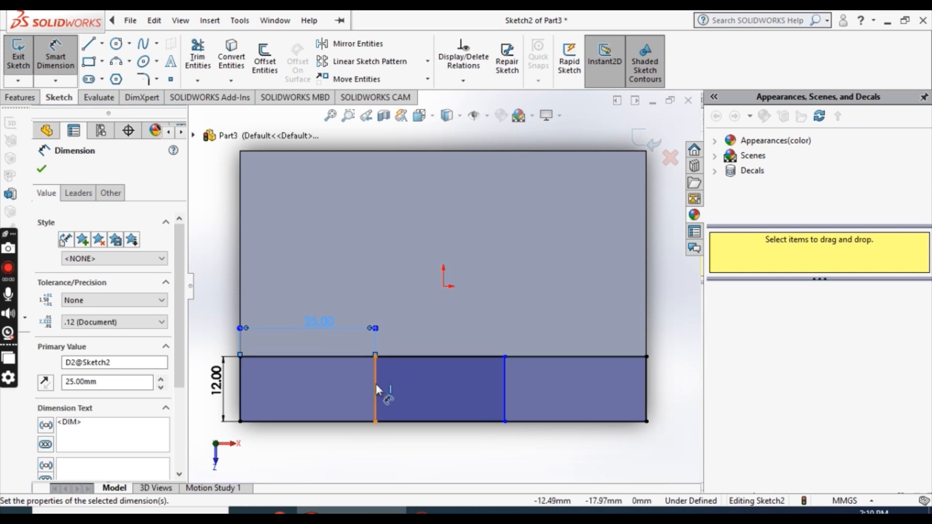
# Dimension the inner rectangle's width between its two vertical sides as 25 mm
pyautogui.click(376, 385)
pyautogui.click(503, 383)
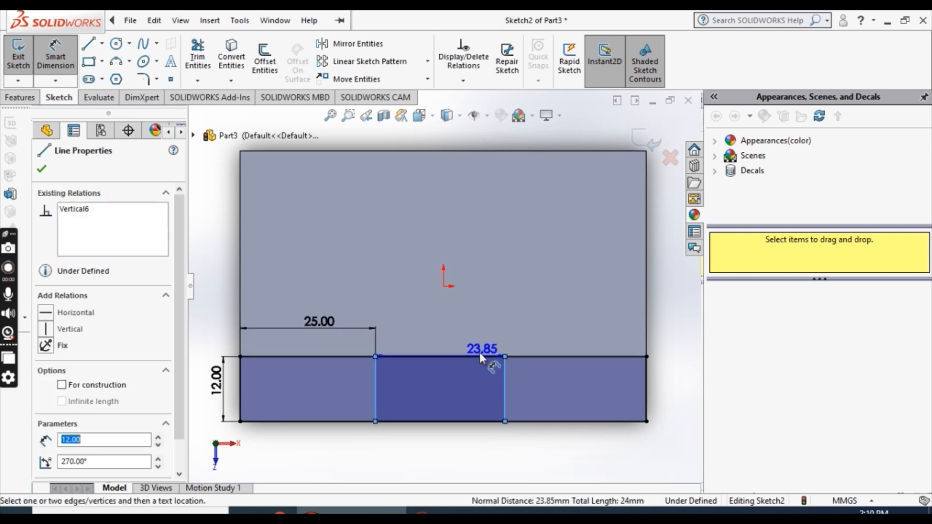
pyautogui.click(458, 333)
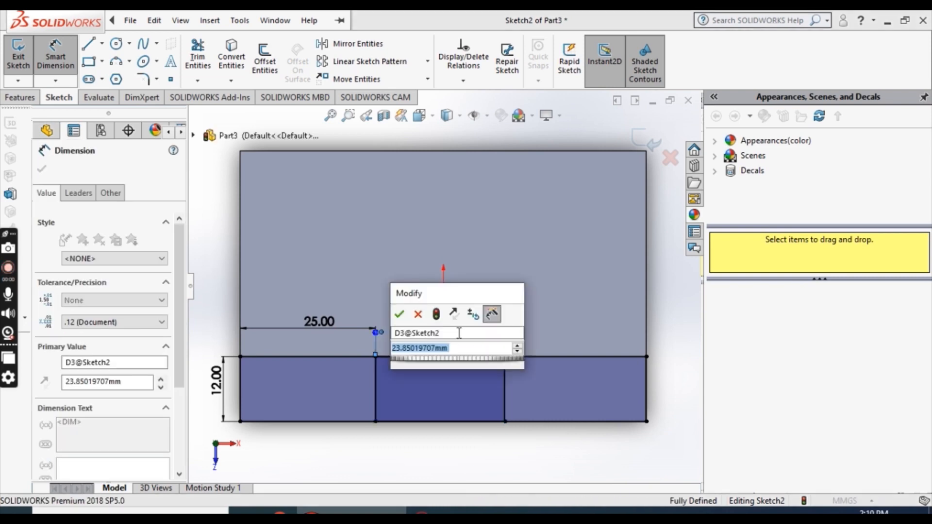
pyautogui.write('25')
pyautogui.press('Return')
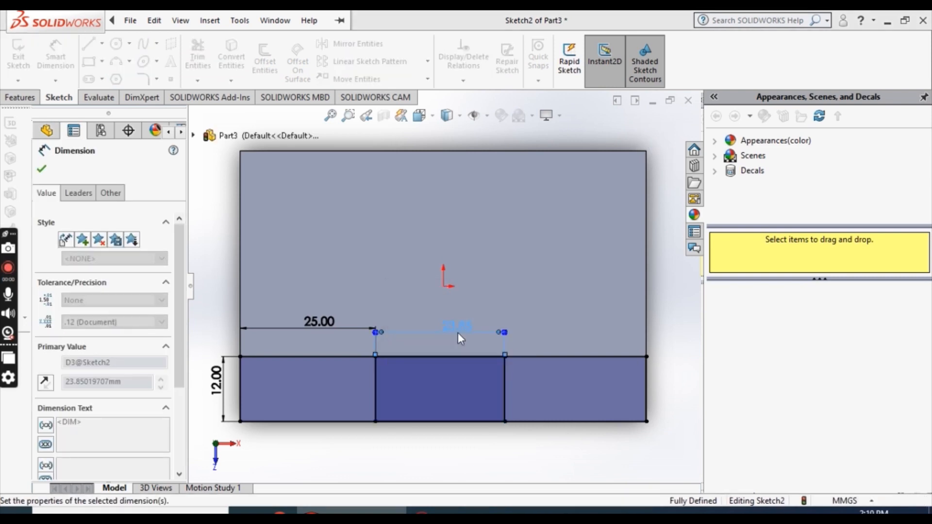
pyautogui.click(41, 169)
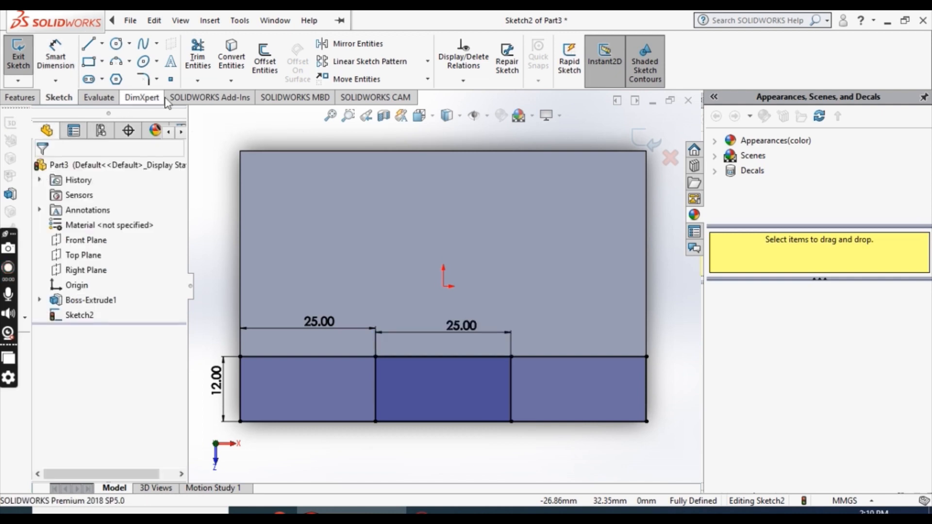
# Power-trim the strip's lines on both sides of the inner rectangle, leaving only the central rectangle in the sketch
pyautogui.click(205, 54)
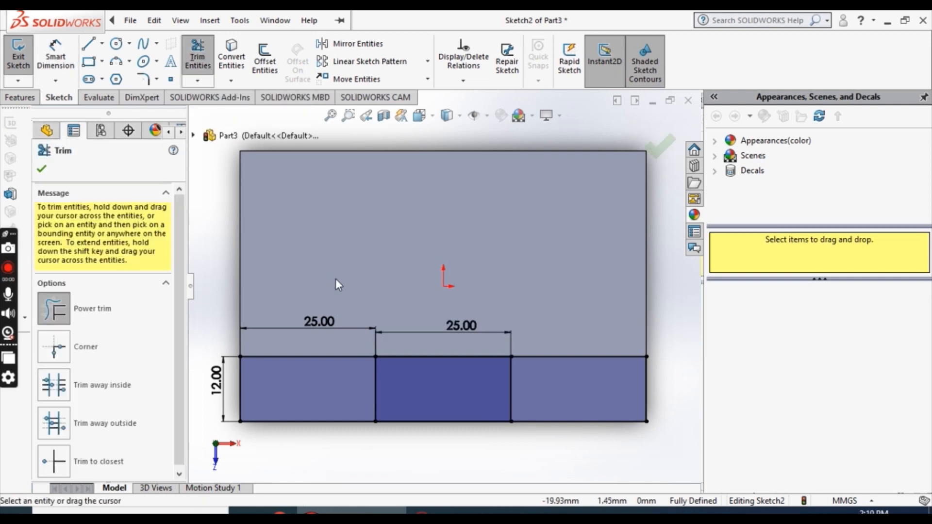
pyautogui.moveTo(336, 278)
pyautogui.mouseDown()
pyautogui.moveTo(310, 400)
pyautogui.moveTo(313, 438)
pyautogui.mouseUp()
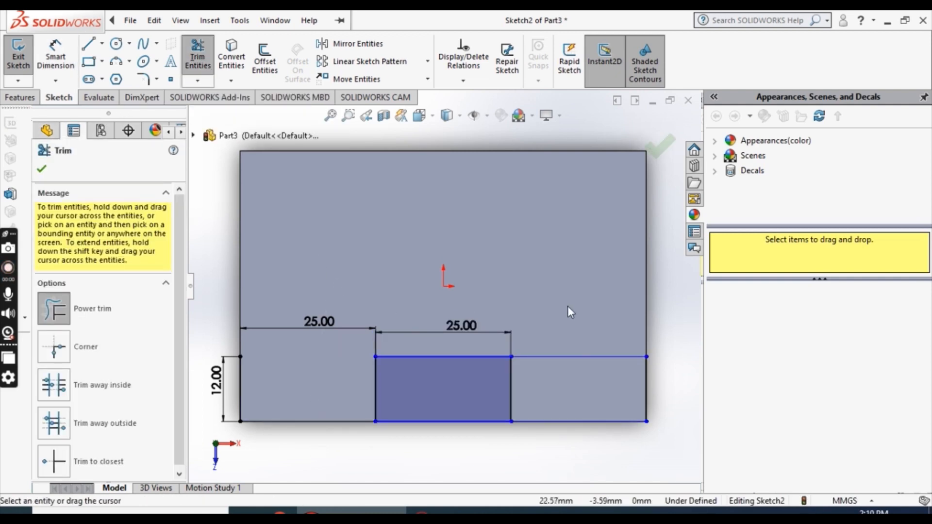
pyautogui.moveTo(583, 321); pyautogui.dragTo(604, 420)
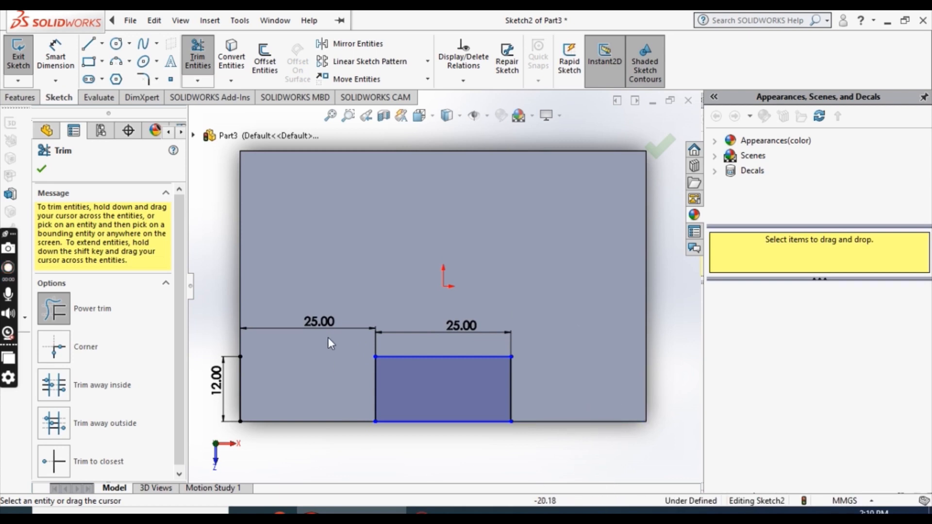
pyautogui.moveTo(319, 289)
pyautogui.mouseDown()
pyautogui.moveTo(304, 324)
pyautogui.moveTo(239, 378)
pyautogui.moveTo(240, 397)
pyautogui.mouseUp()
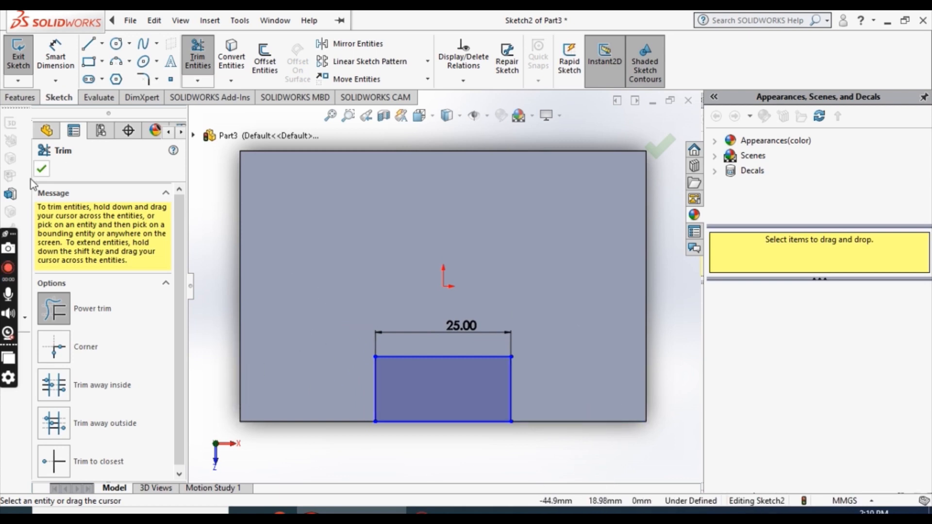
pyautogui.click(41, 169)
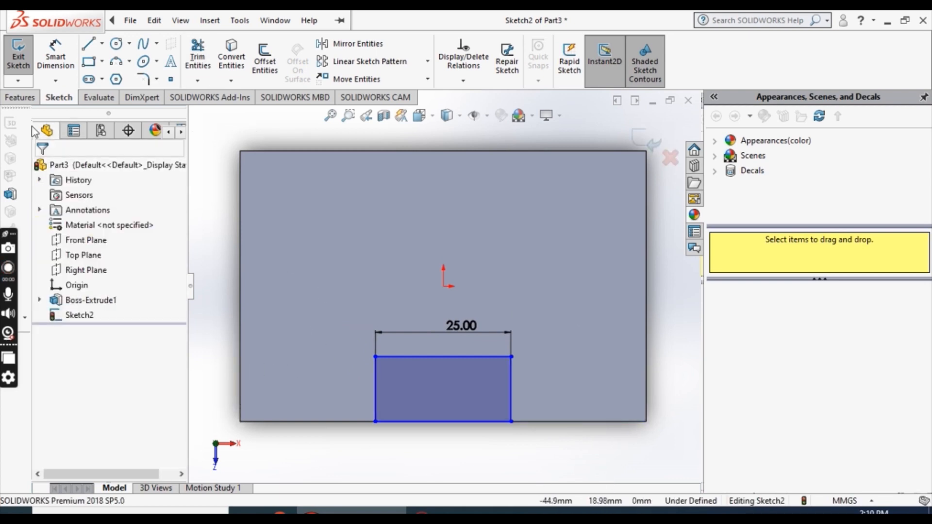
# Cut-extrude the central rectangle region as a blind cut 12 mm deep to form the front notch
pyautogui.click(20, 97)
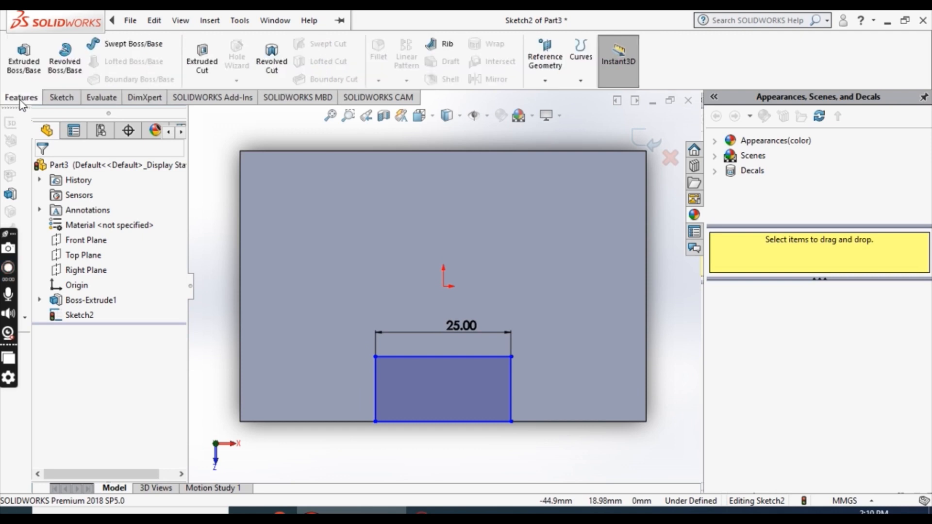
pyautogui.click(197, 64)
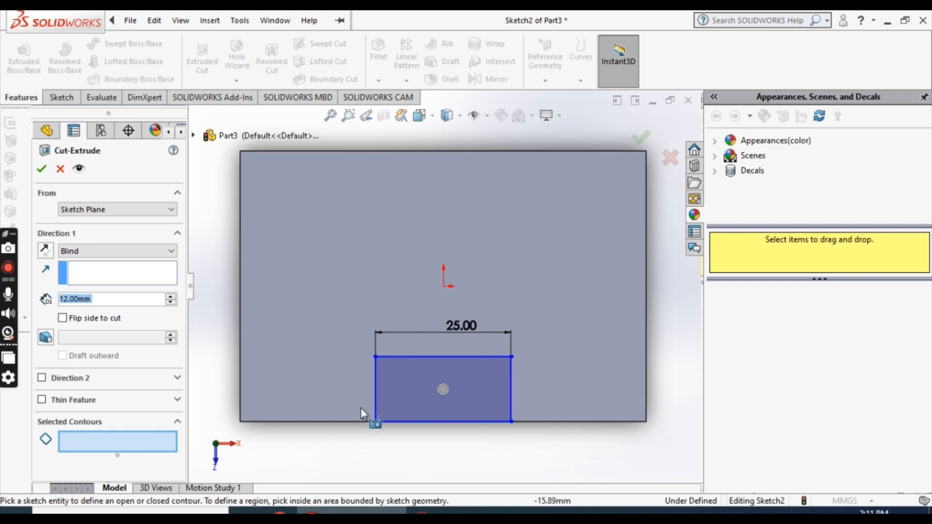
pyautogui.click(415, 377)
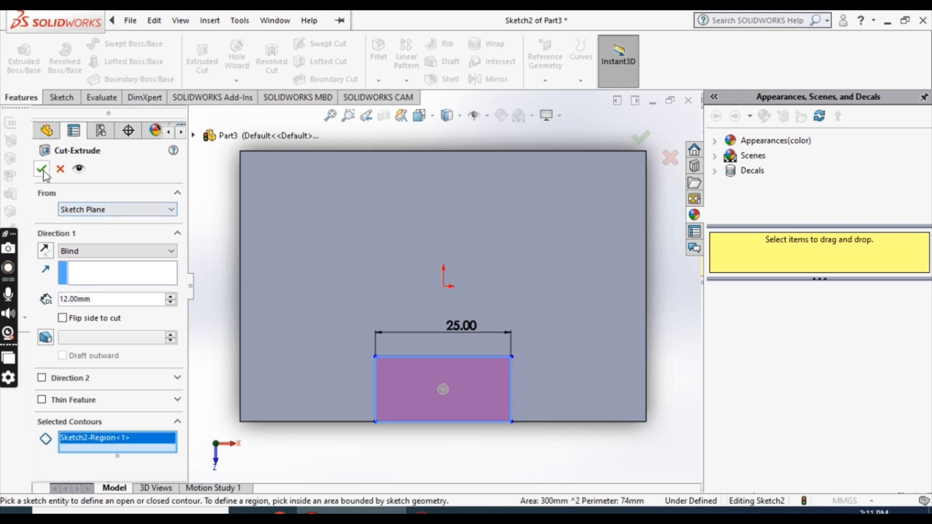
pyautogui.click(42, 169)
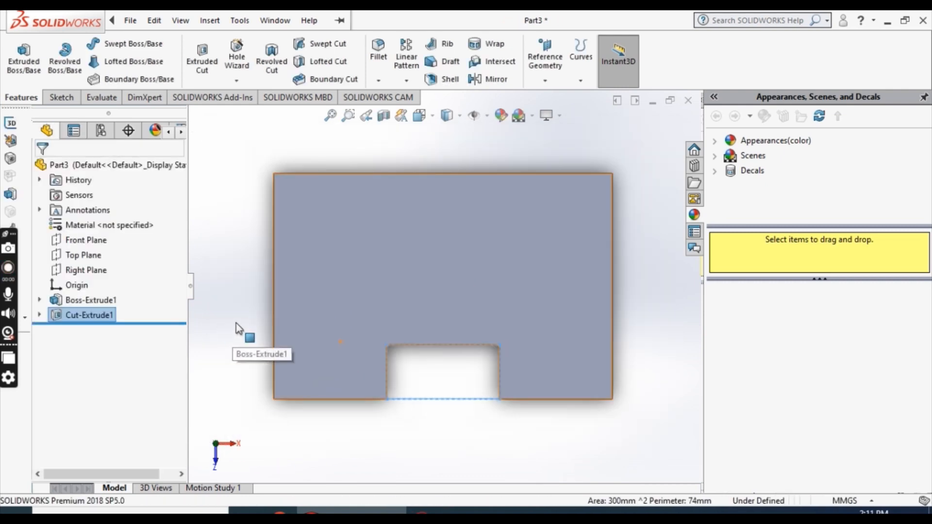
# Start a new sketch on the block's top face and view it straight on
pyautogui.moveTo(240, 333); pyautogui.dragTo(410, 269, button='middle')
pyautogui.rightClick(500, 246)
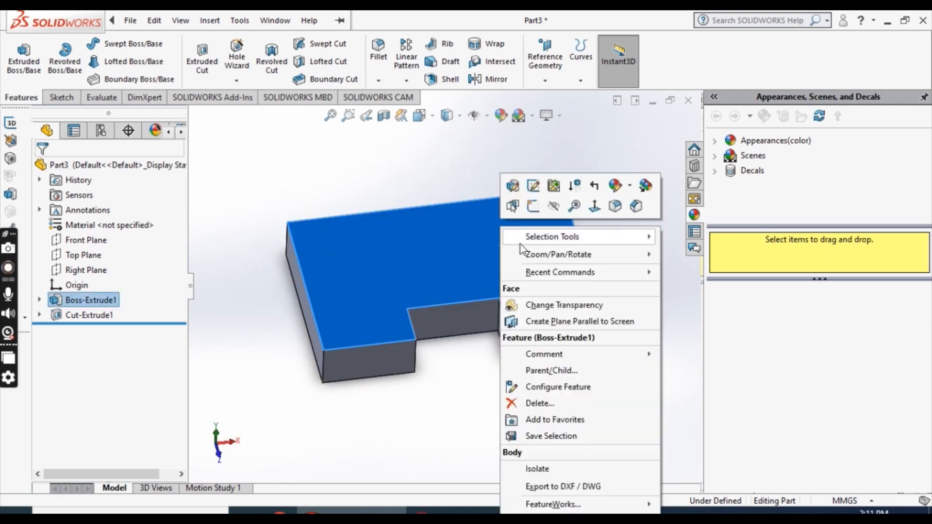
pyautogui.click(538, 205)
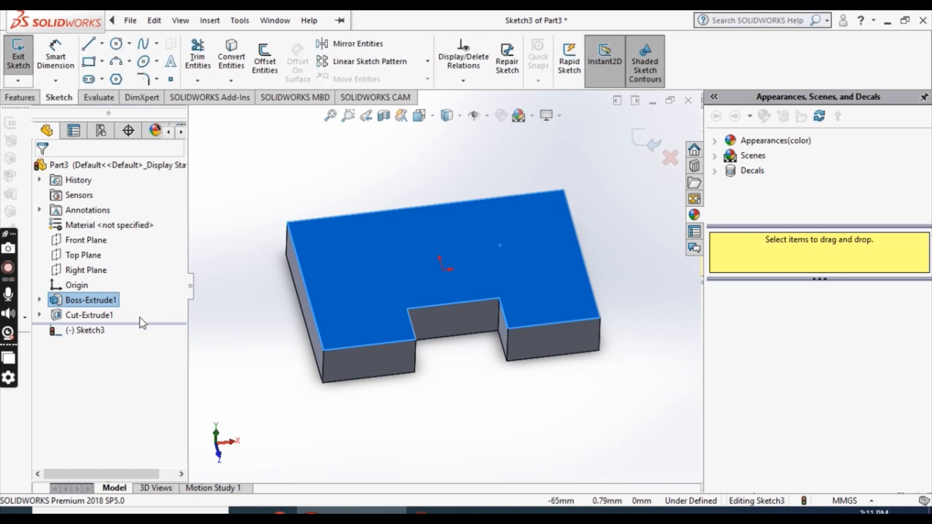
pyautogui.rightClick(80, 331)
pyautogui.click(119, 310)
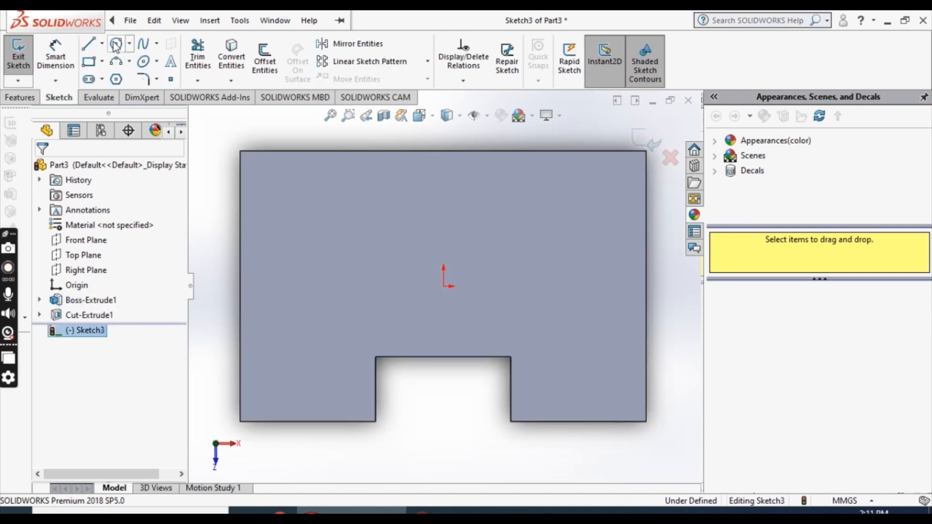
# Sketch a corner rectangle about 16.5 × 13.5 mm inward from the top face's rear-right corner
pyautogui.click(89, 61)
pyautogui.scroll(1, 671, 167)
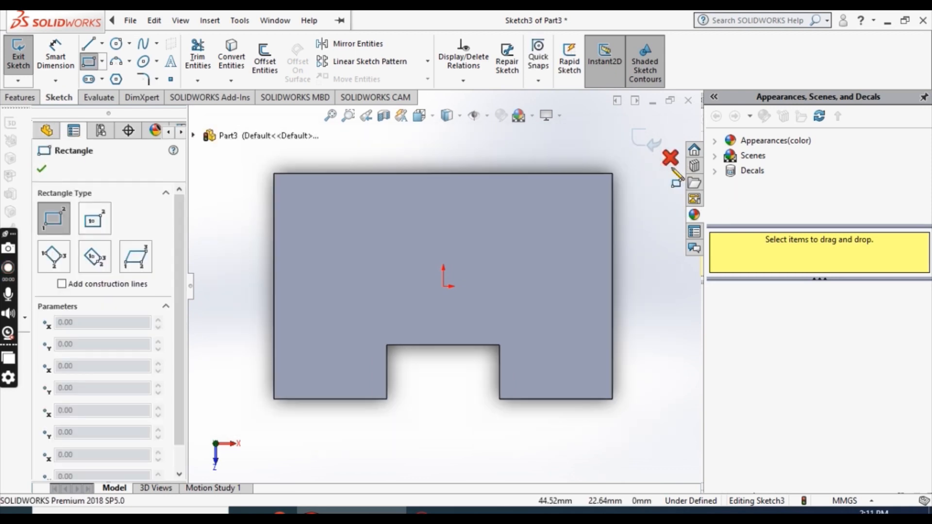
pyautogui.scroll(-2, 603, 194)
pyautogui.click(578, 186)
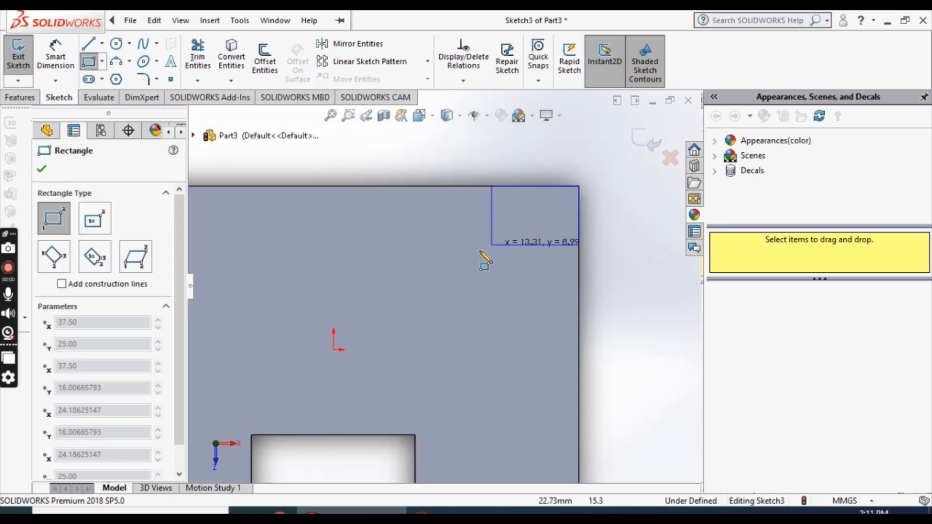
pyautogui.click(470, 274)
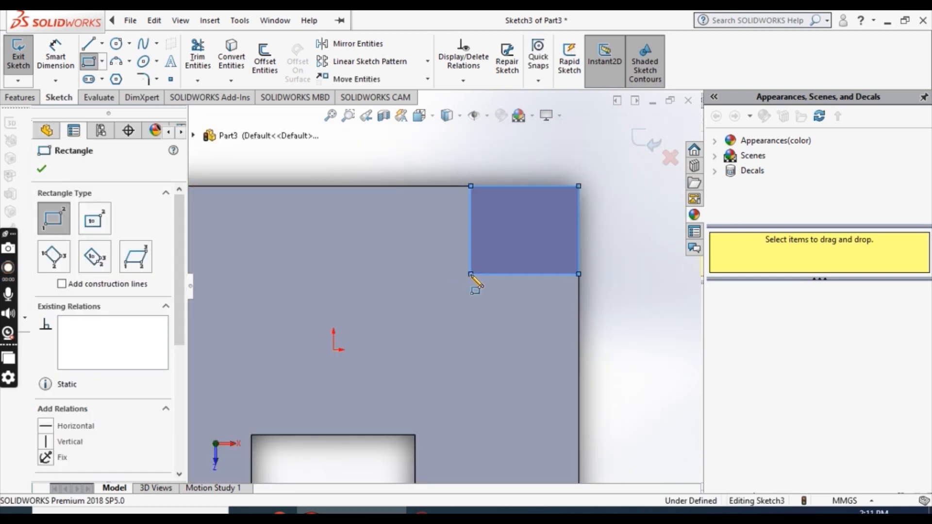
# Dimension the corner rectangle's rear side to 20 mm
pyautogui.click(55, 56)
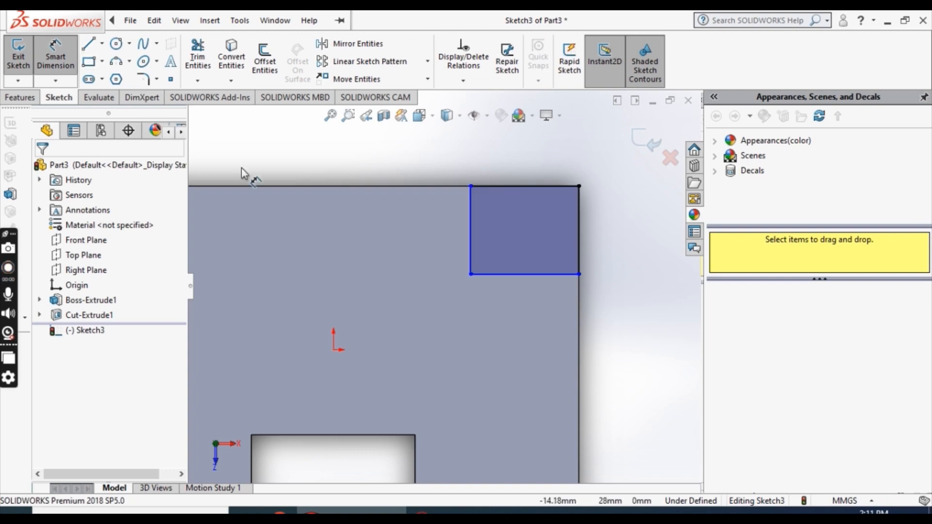
pyautogui.click(504, 187)
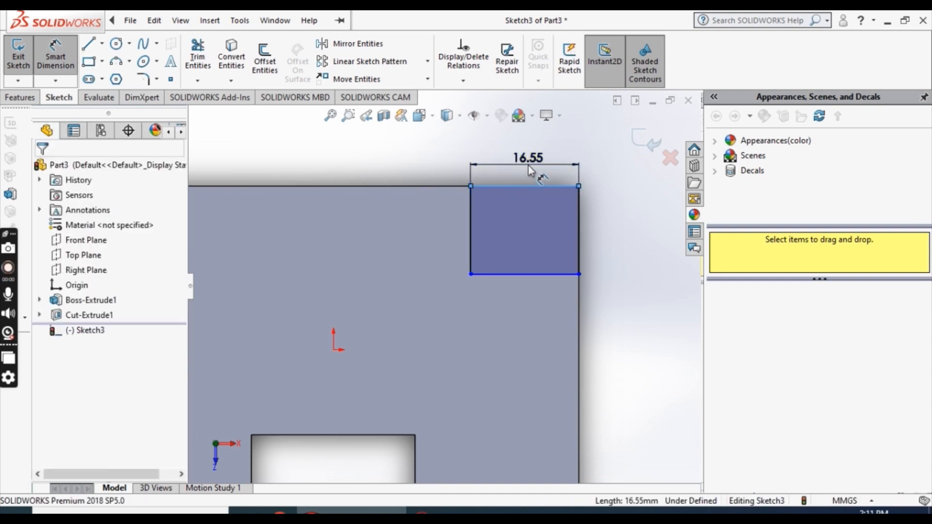
pyautogui.click(528, 164)
pyautogui.write('20')
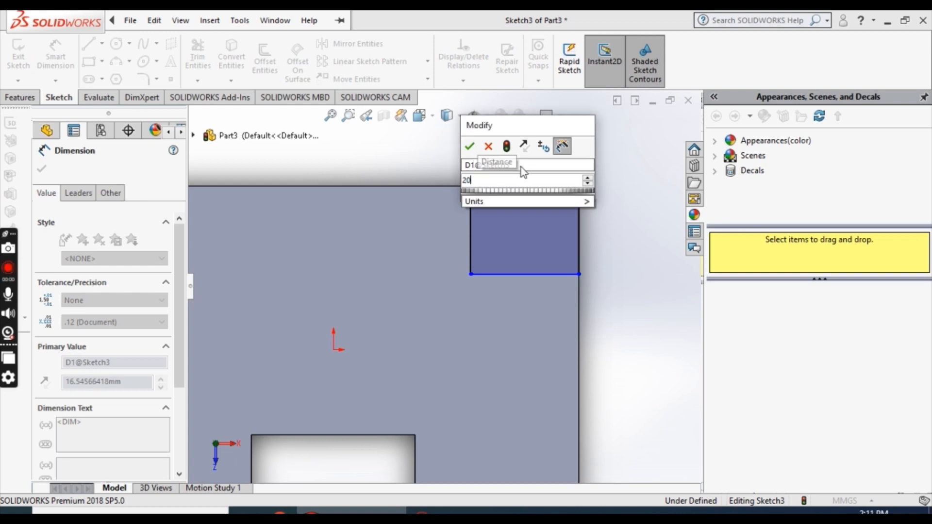
pyautogui.press('Return')
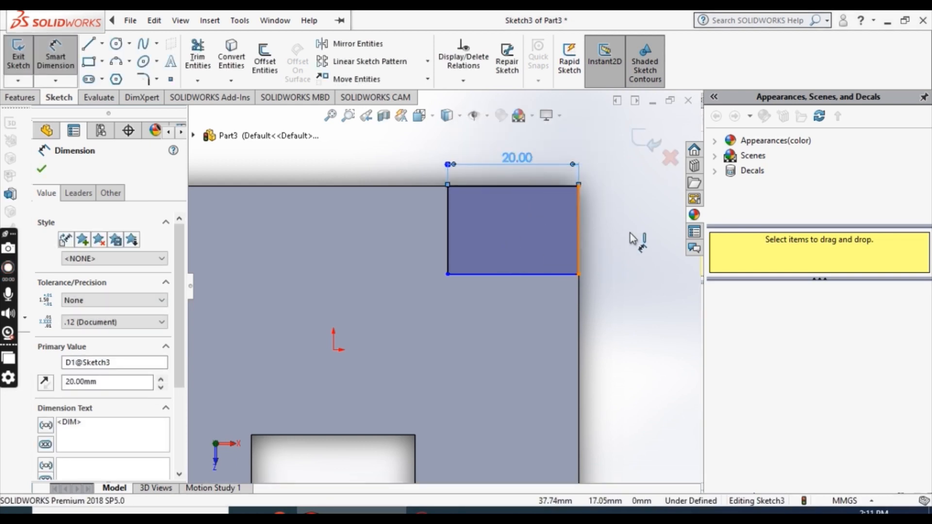
# Dimension the corner rectangle's right side to 25 mm
pyautogui.click(578, 228)
pyautogui.click(638, 241)
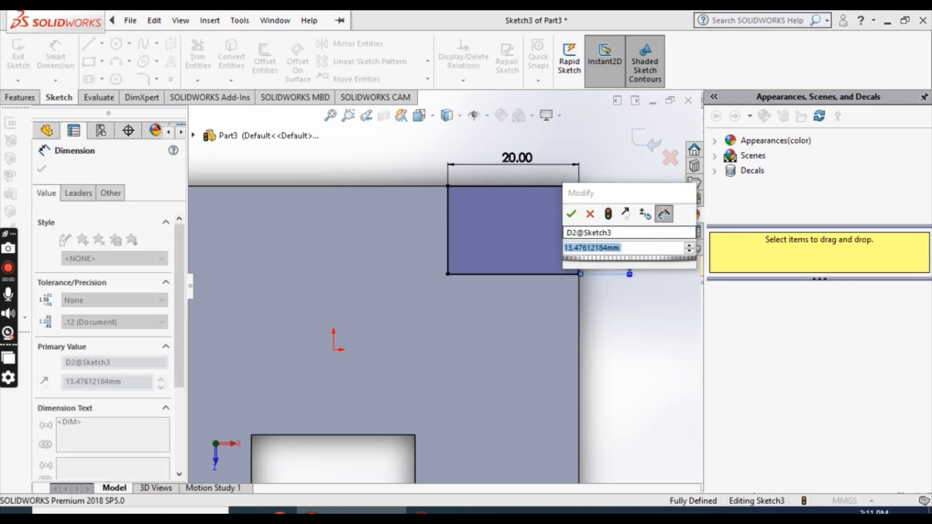
pyautogui.write('25')
pyautogui.press('Return')
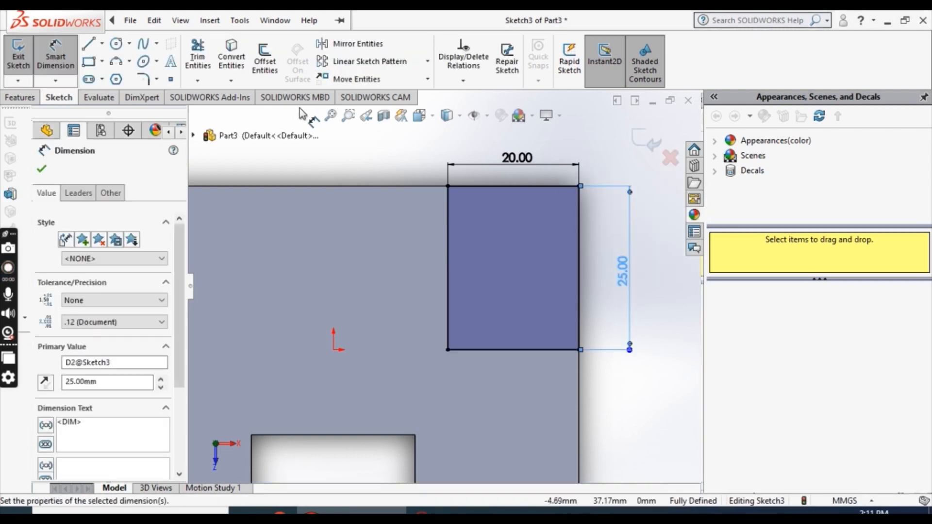
# Extrude the rear-right corner rectangle upward as a blind boss 25 mm high, merged with the block
pyautogui.click(34, 98)
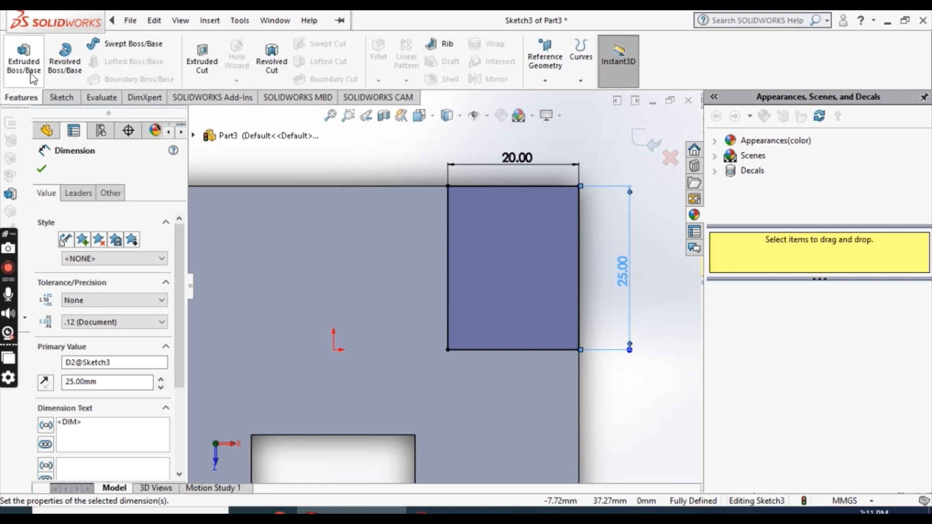
pyautogui.click(30, 73)
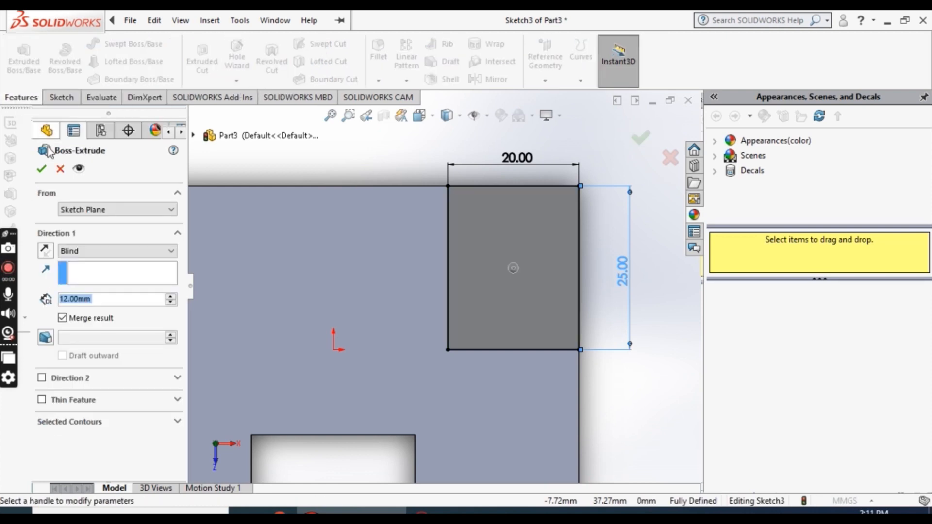
pyautogui.write('25')
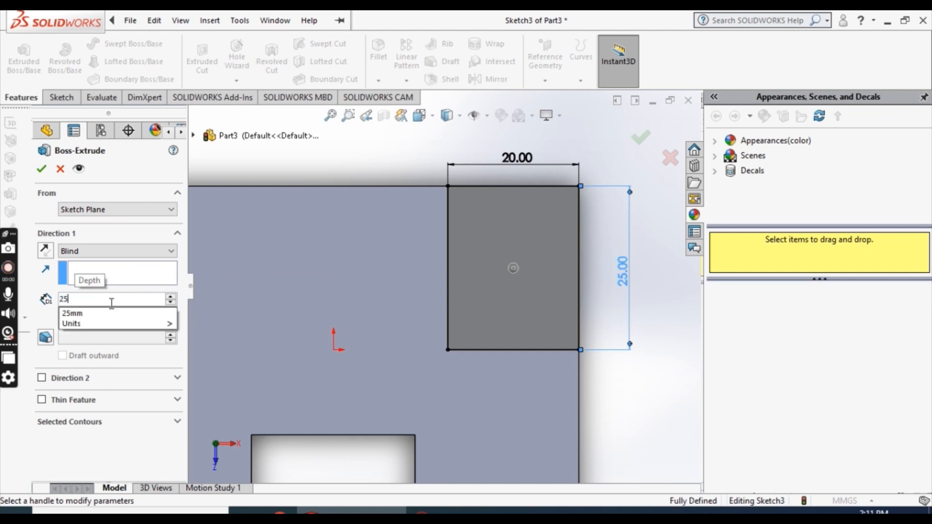
pyautogui.press('Return')
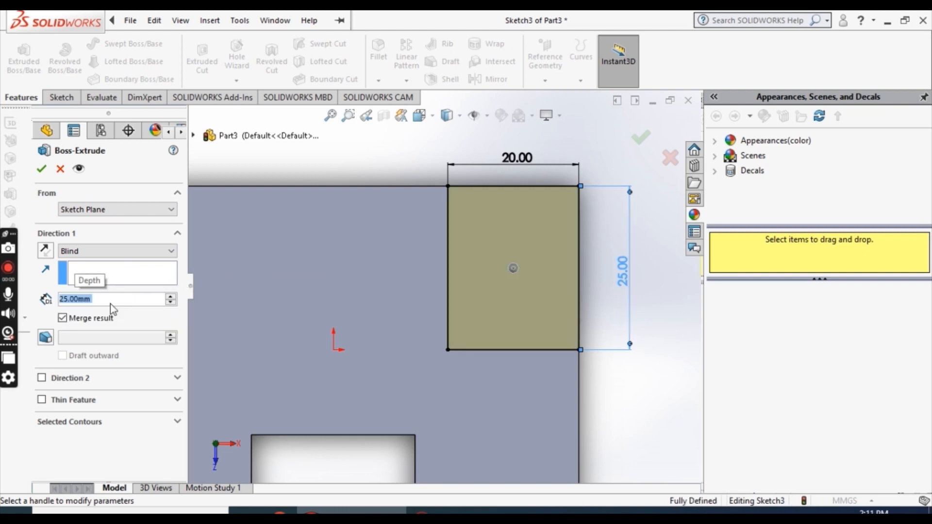
pyautogui.click(41, 168)
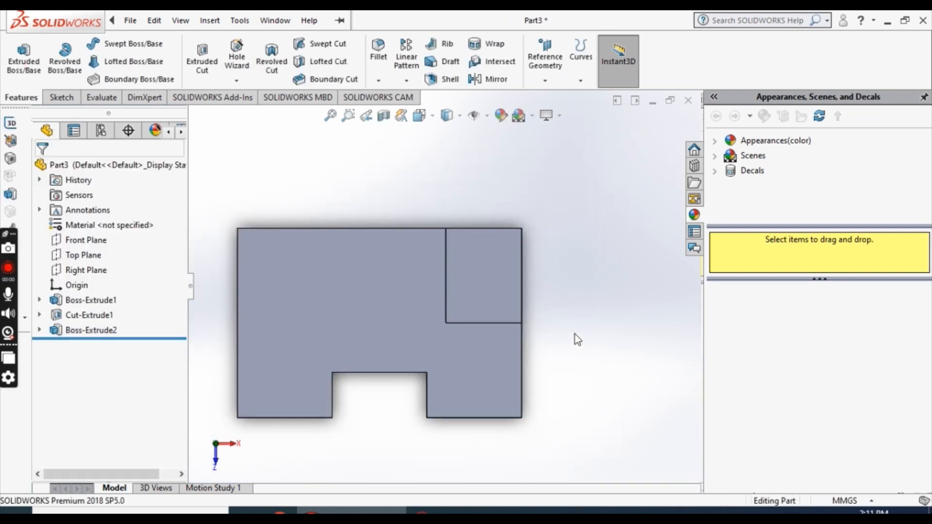
# Start another sketch on the block's top face beside the raised boss and view it straight on
pyautogui.moveTo(574, 334); pyautogui.dragTo(585, 236, button='middle')
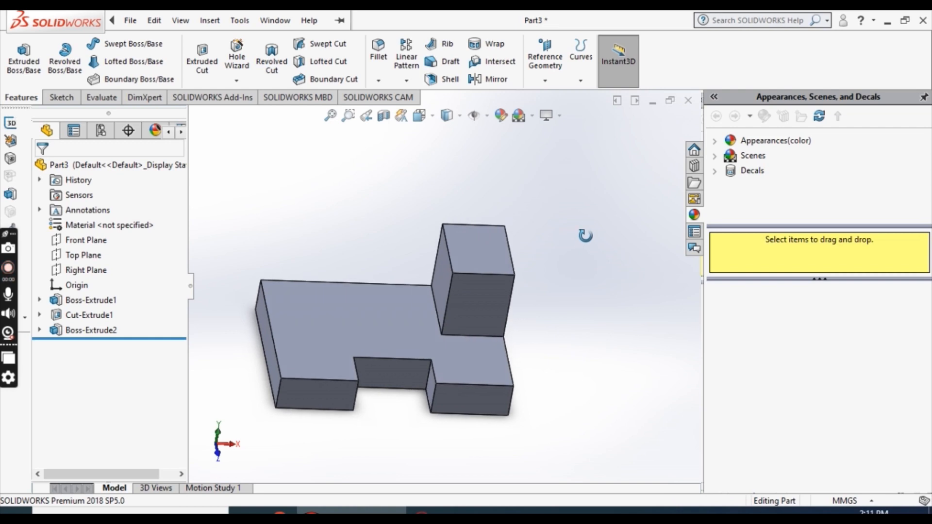
pyautogui.click(335, 339)
pyautogui.rightClick(335, 340)
pyautogui.click(360, 206)
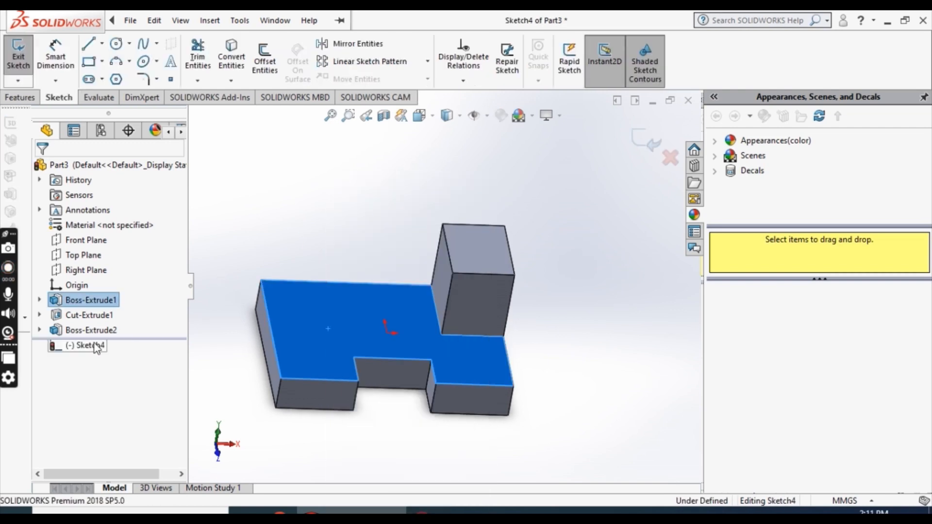
pyautogui.rightClick(92, 349)
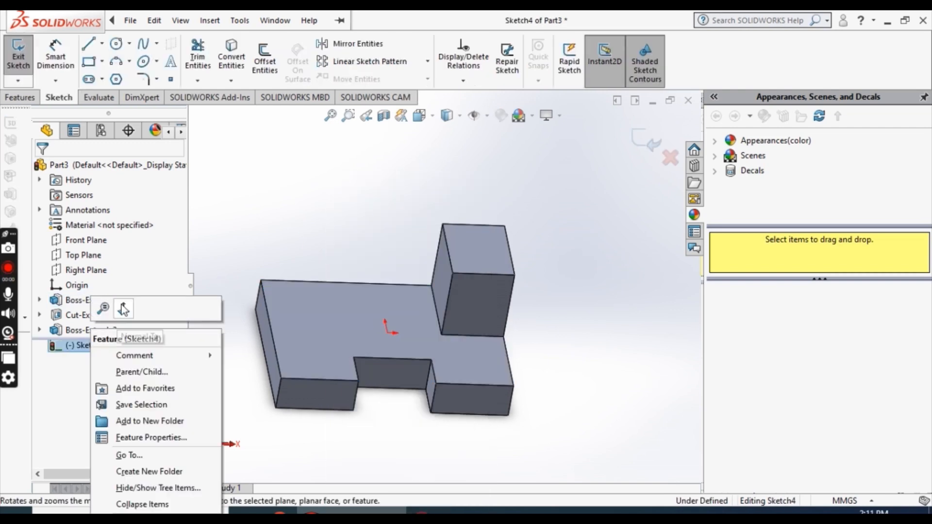
pyautogui.click(125, 308)
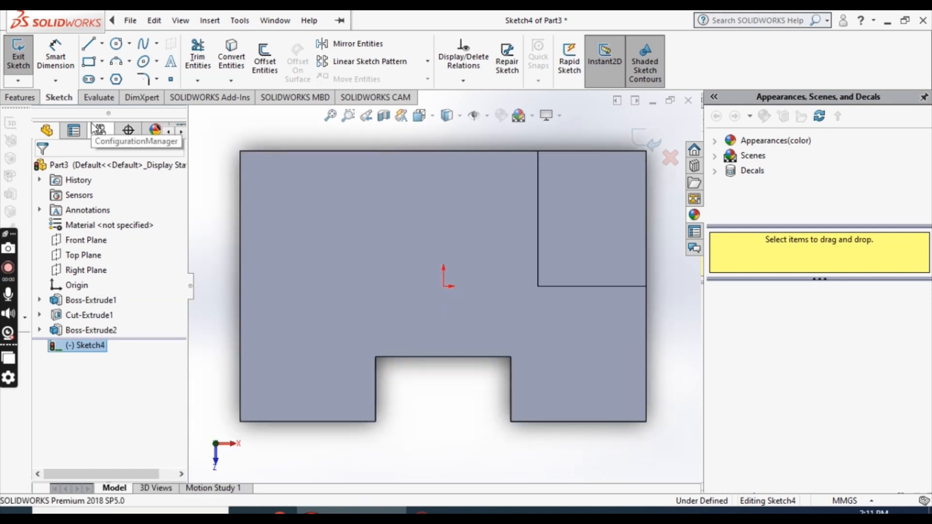
# Sketch a corner rectangle about 19.6 × 25 mm inward from the top face's rear-left corner
pyautogui.click(88, 61)
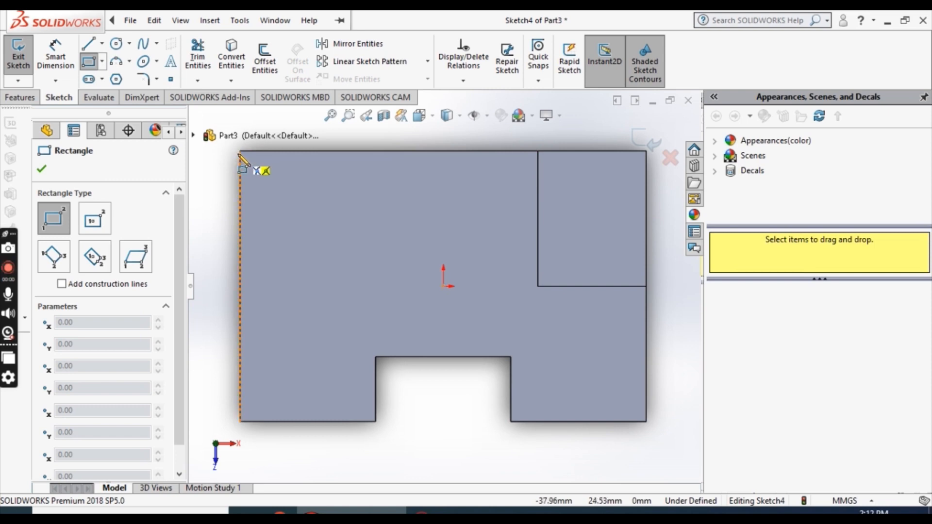
pyautogui.click(241, 153)
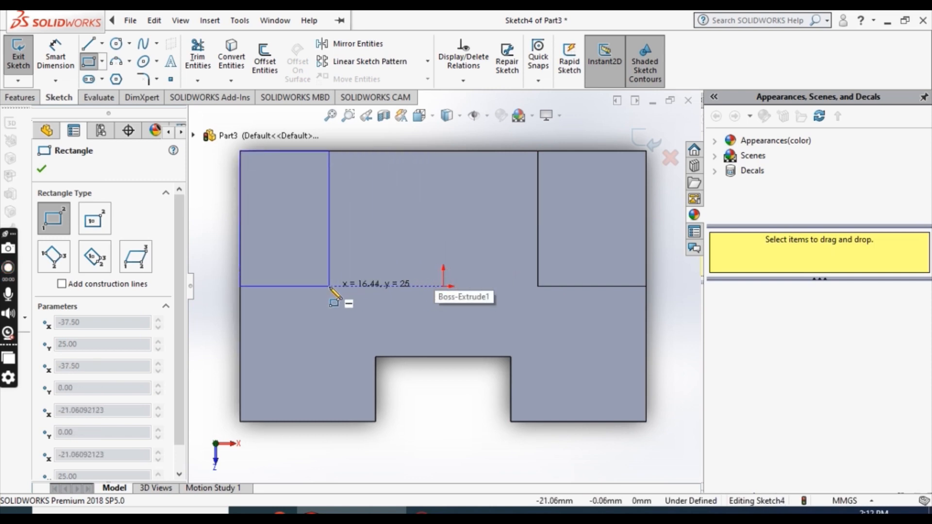
pyautogui.click(347, 285)
pyautogui.rightClick(349, 287)
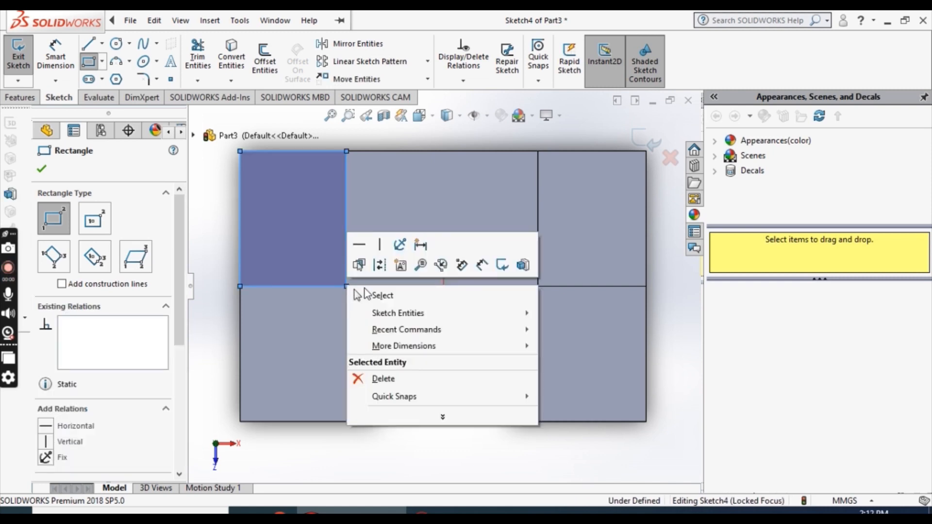
pyautogui.click(366, 293)
# Dimension the rear-left rectangle's left side to 25 mm
pyautogui.click(56, 57)
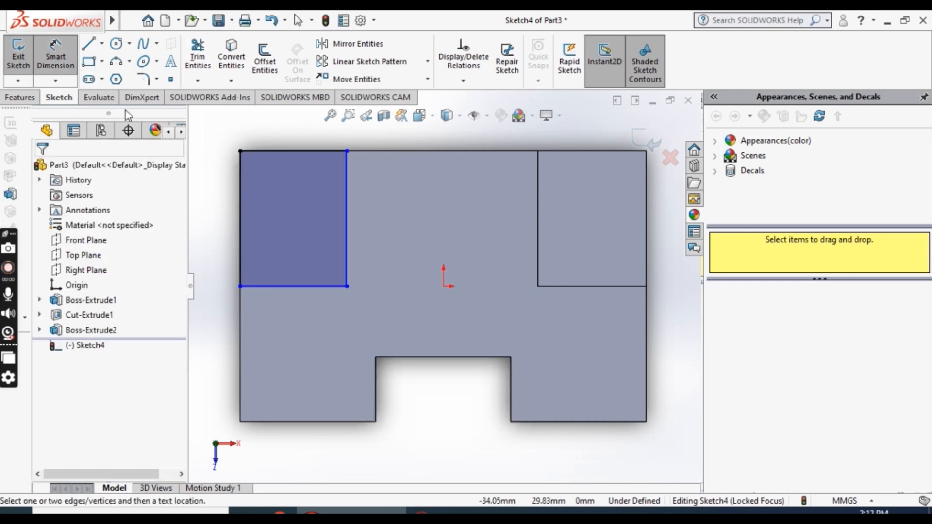
pyautogui.click(242, 226)
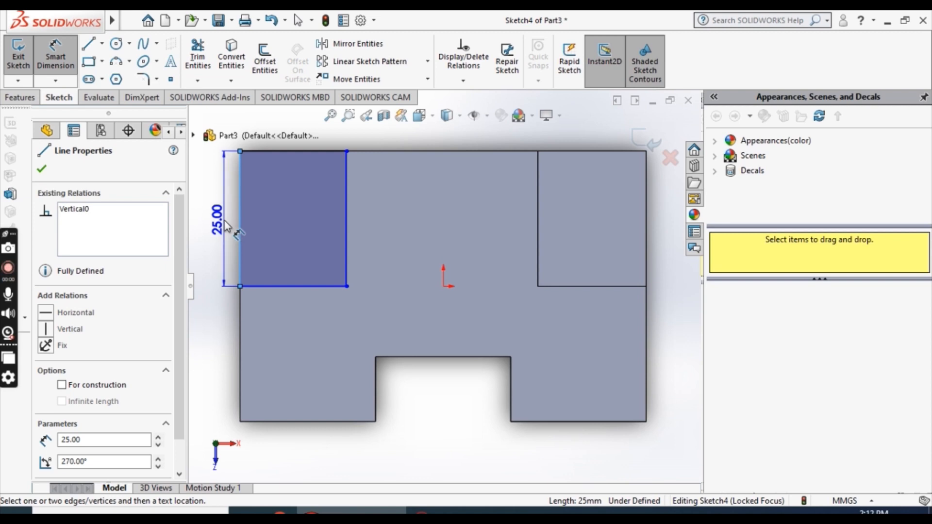
pyautogui.click(224, 226)
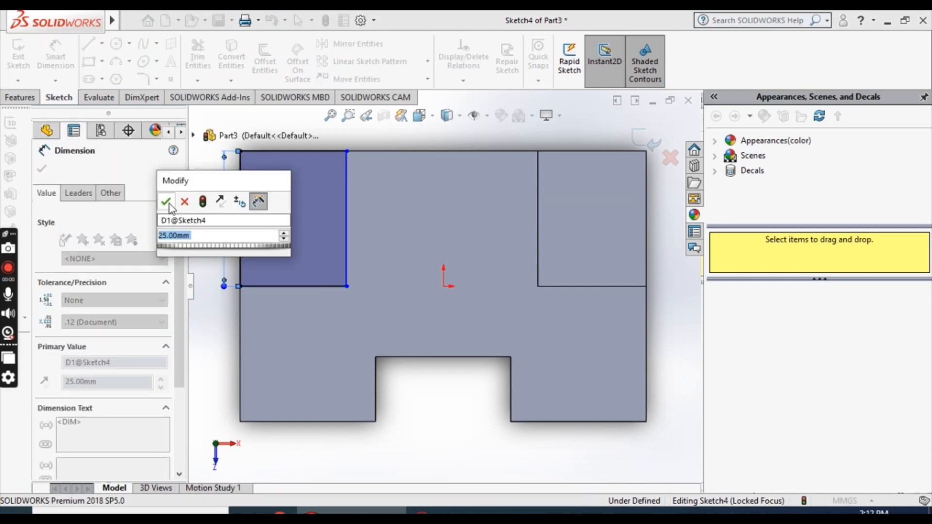
pyautogui.click(165, 201)
pyautogui.press('f')
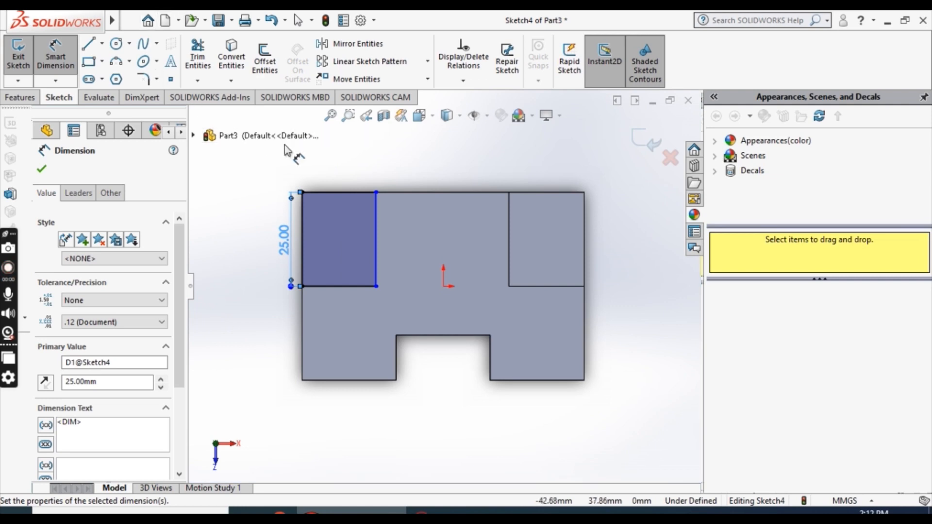
# Dimension the rear-left rectangle's rear side to 20 mm and exit the sketch
pyautogui.click(334, 192)
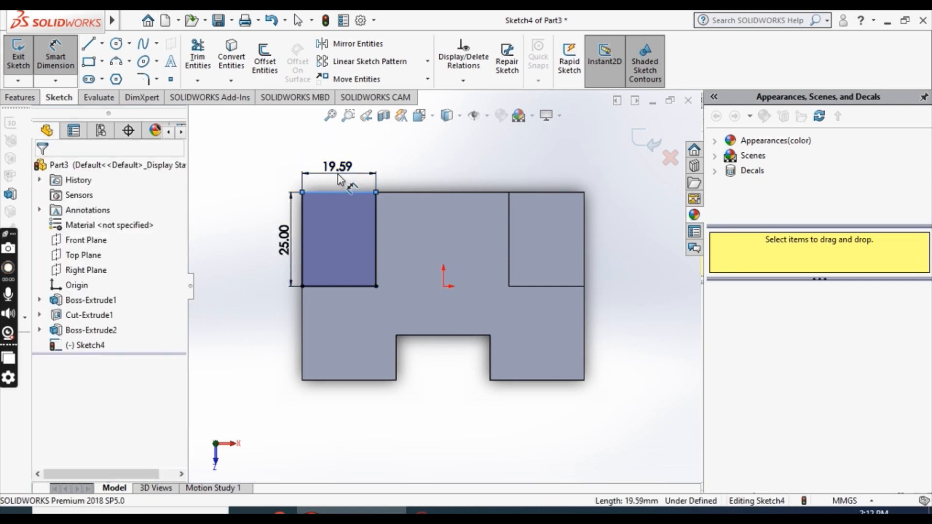
pyautogui.click(338, 177)
pyautogui.write('20')
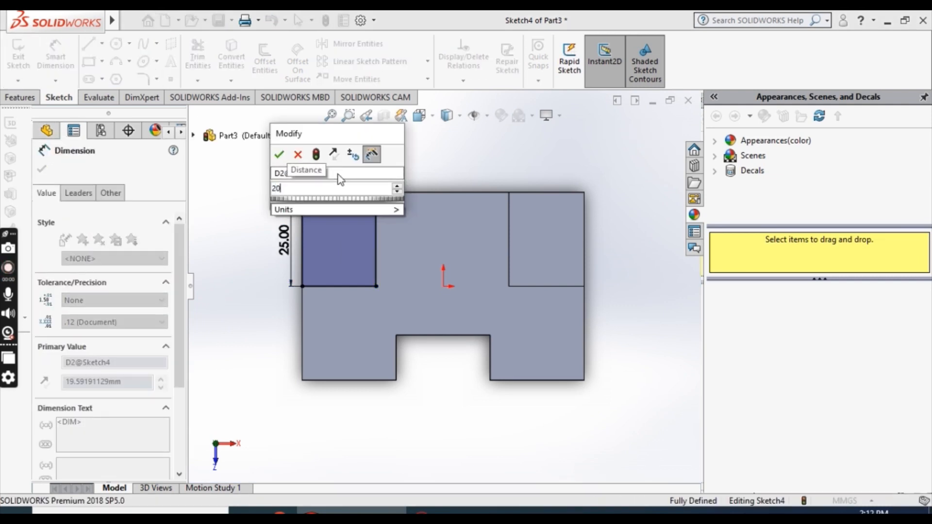
pyautogui.press('Return')
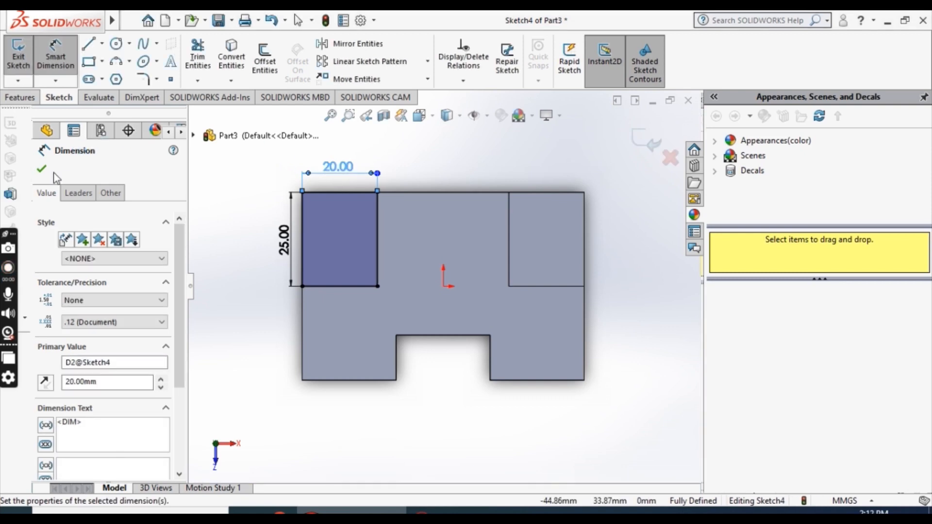
pyautogui.press('Escape')
pyautogui.doubleClick(284, 358)
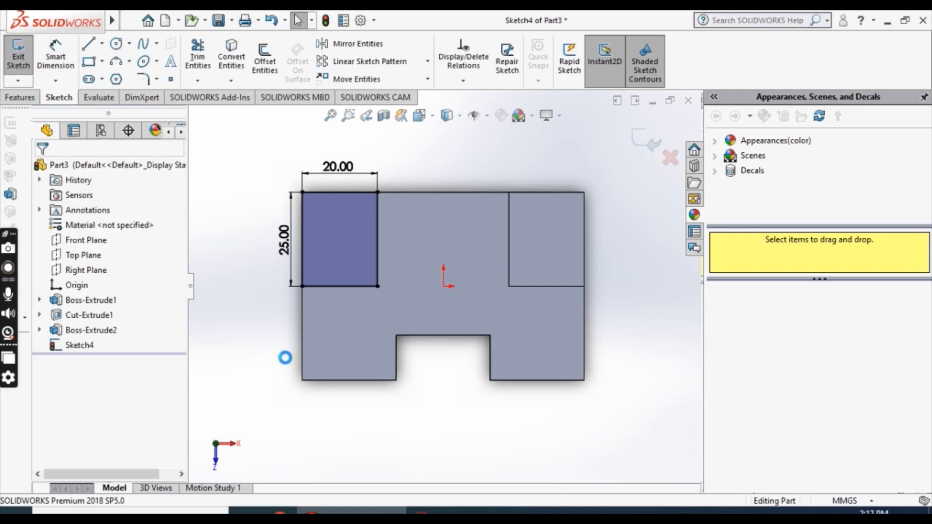
# Start a sketch on the raised boss's front face and view it straight on
pyautogui.moveTo(369, 385)
pyautogui.mouseDown(button='middle')
pyautogui.moveTo(358, 331)
pyautogui.moveTo(397, 278)
pyautogui.moveTo(423, 269)
pyautogui.mouseUp(button='middle')
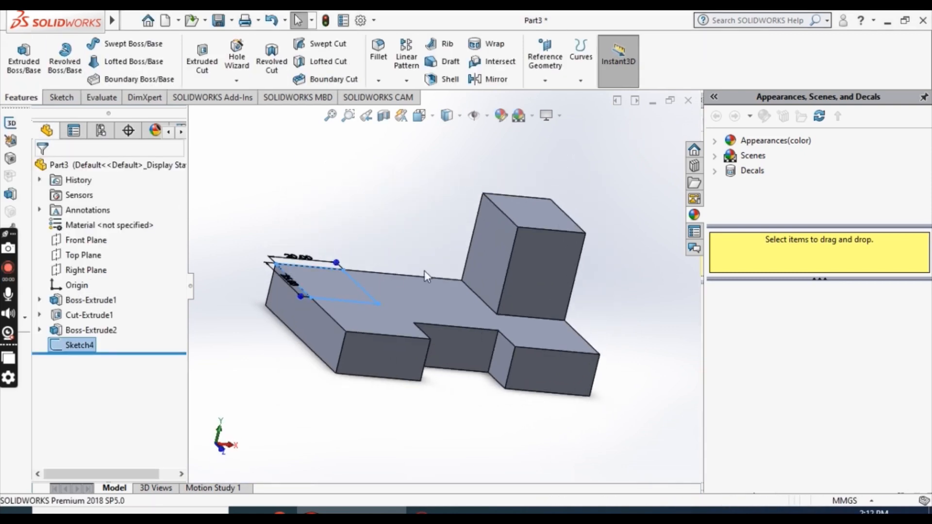
pyautogui.rightClick(530, 242)
pyautogui.click(564, 207)
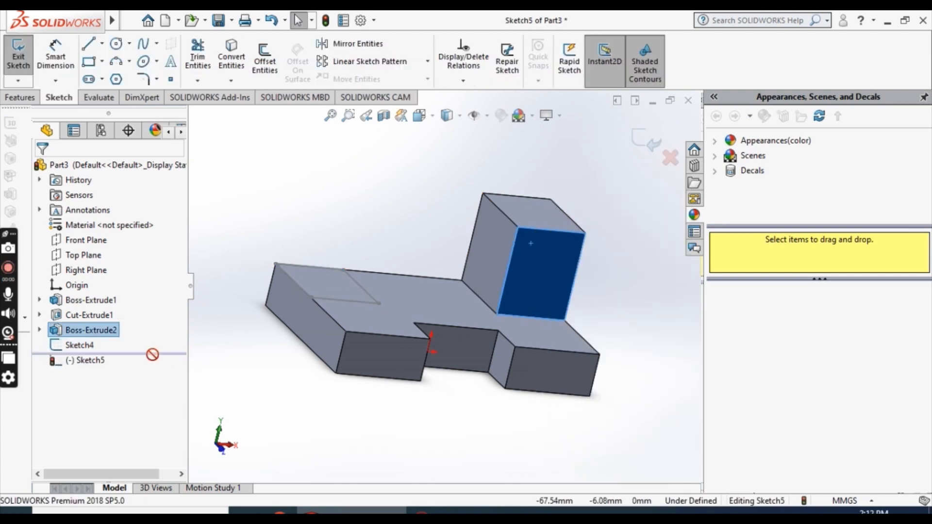
pyautogui.scroll(-2, 547, 255)
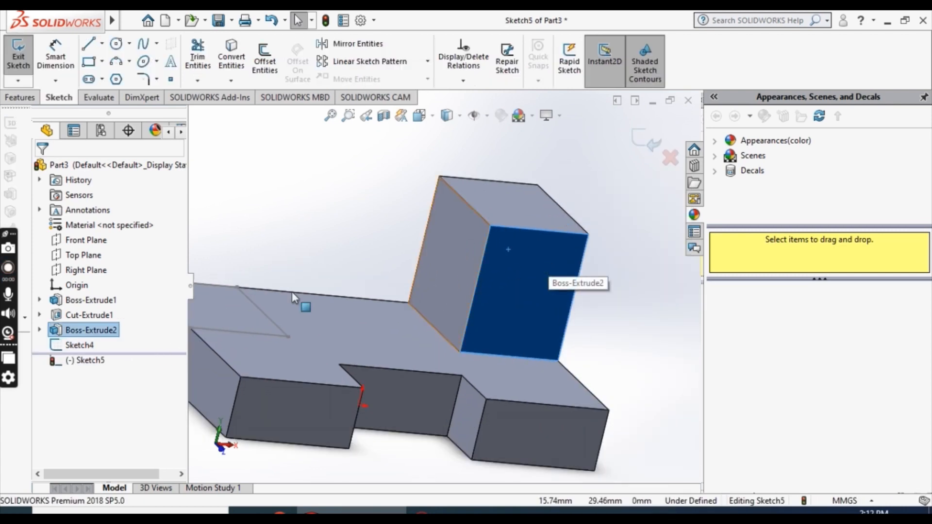
pyautogui.rightClick(88, 361)
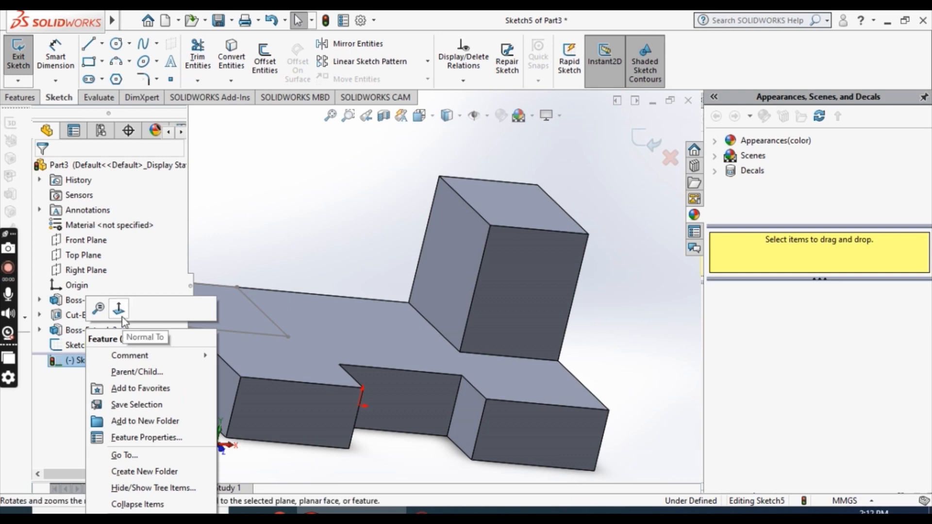
pyautogui.click(119, 309)
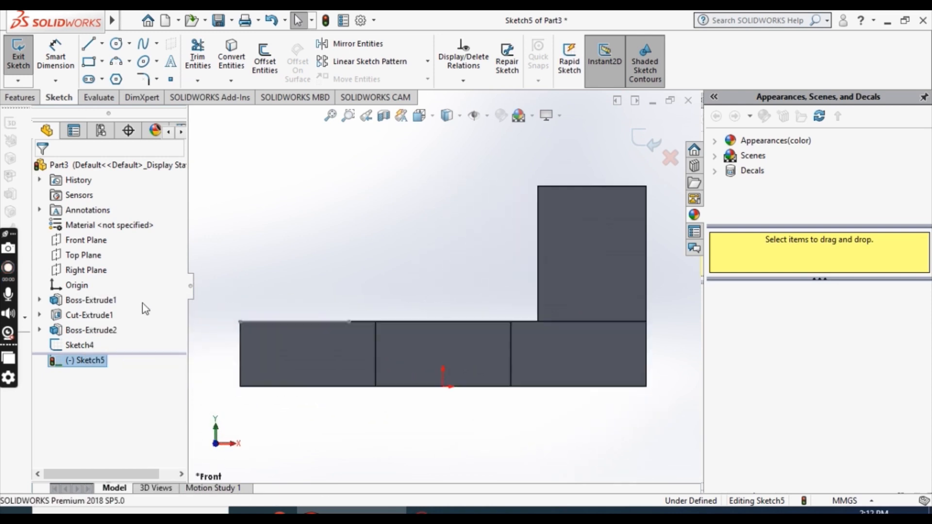
# Sketch a closed triangle joining the boss's upper-left corner, the reference rectangle's right end on the block's top, and the boss's lower-left corner
pyautogui.click(89, 45)
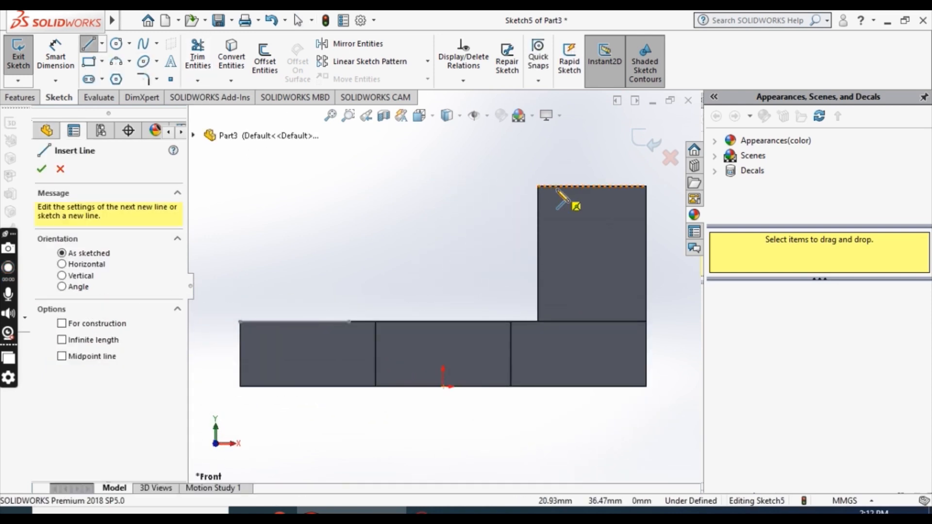
pyautogui.click(538, 186)
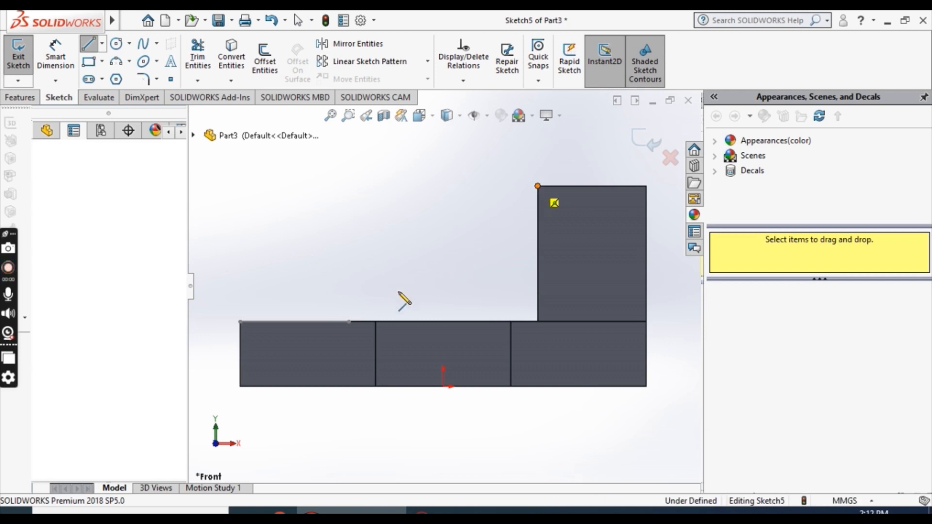
pyautogui.click(348, 321)
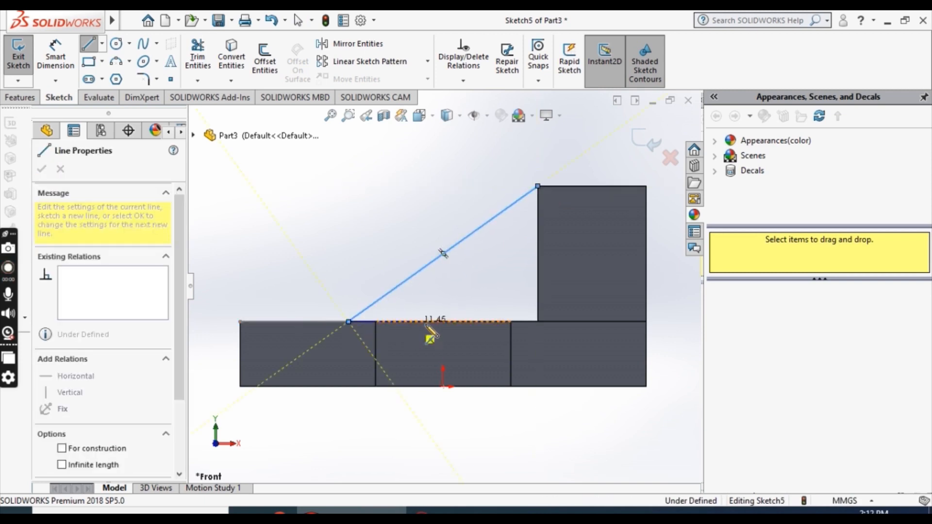
pyautogui.click(538, 322)
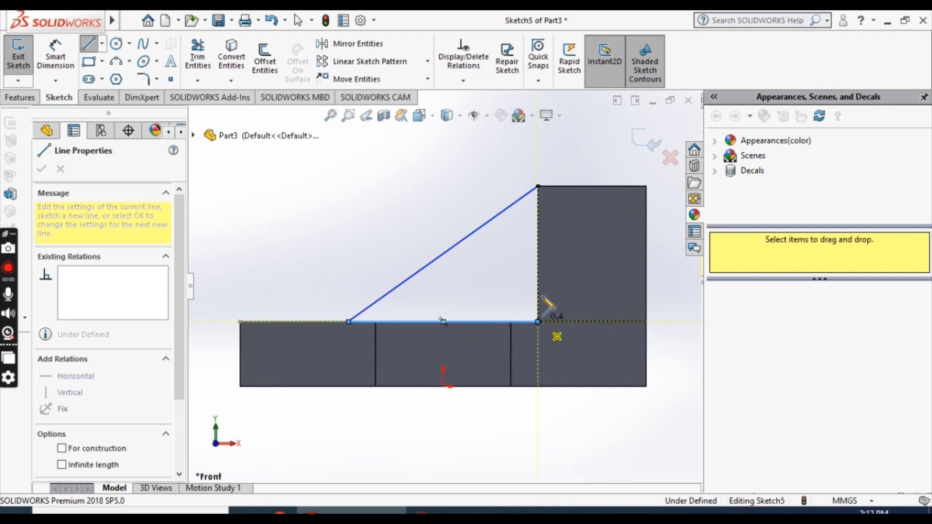
pyautogui.click(537, 186)
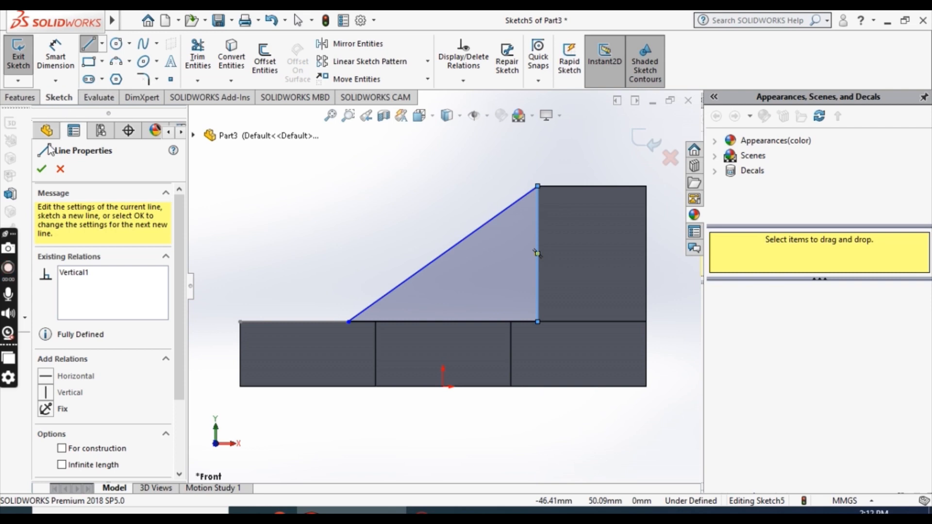
pyautogui.click(42, 169)
# Extrude the triangle 25 mm with the direction reversed toward the rear, forming a sloped wedge merged with the boss
pyautogui.click(22, 97)
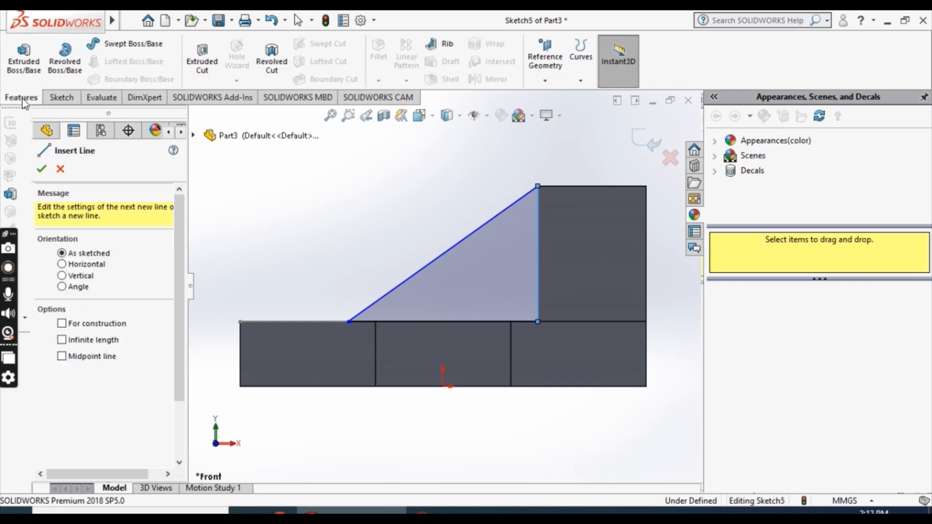
pyautogui.click(24, 58)
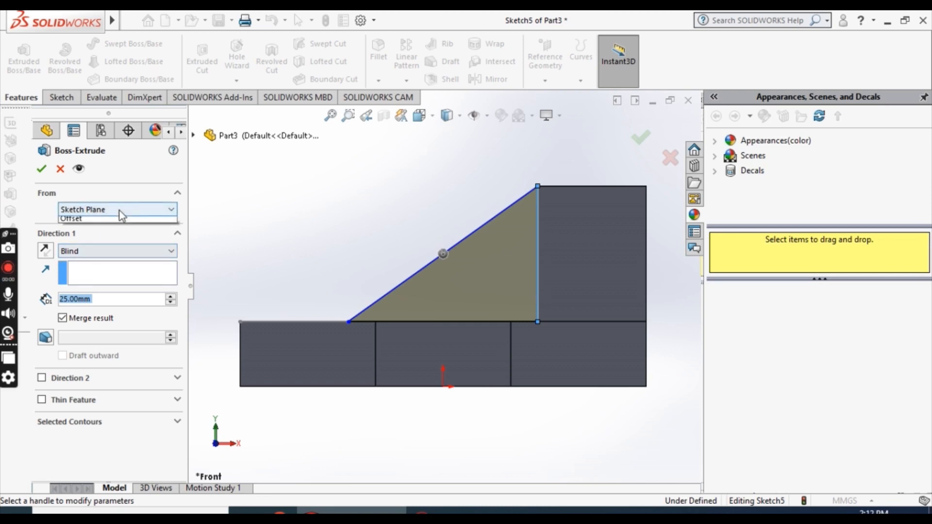
pyautogui.click(119, 210)
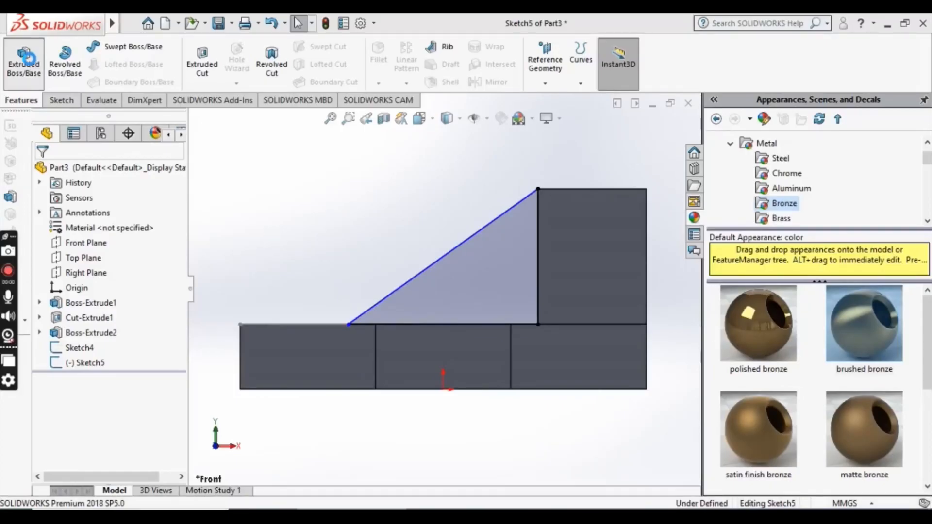
pyautogui.click(27, 58)
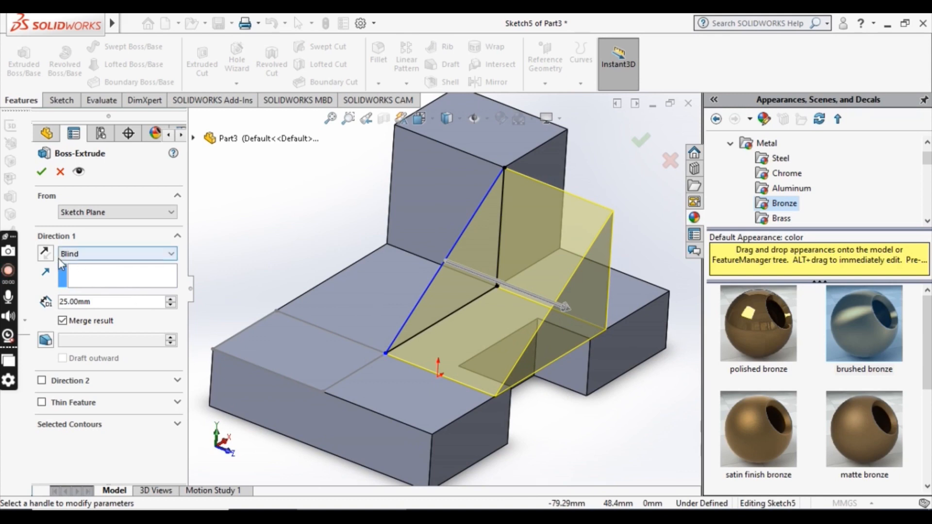
pyautogui.click(45, 252)
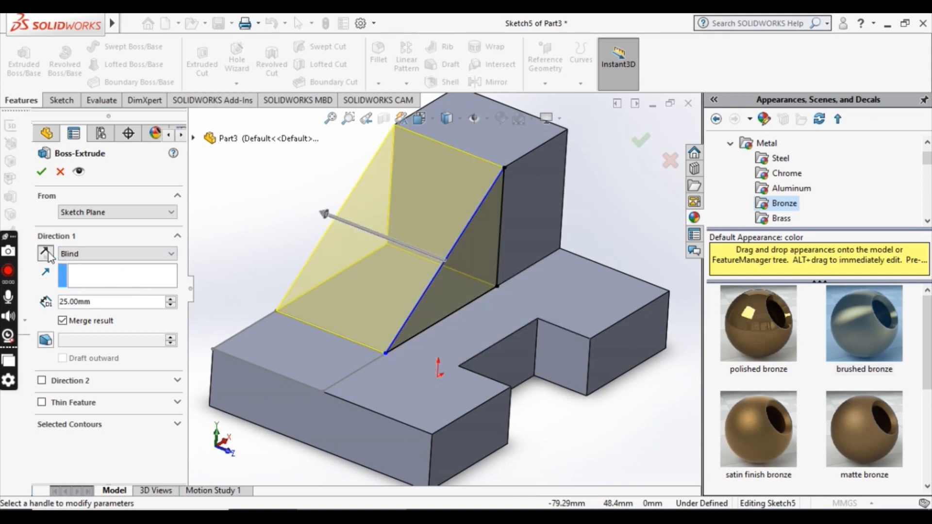
pyautogui.click(42, 173)
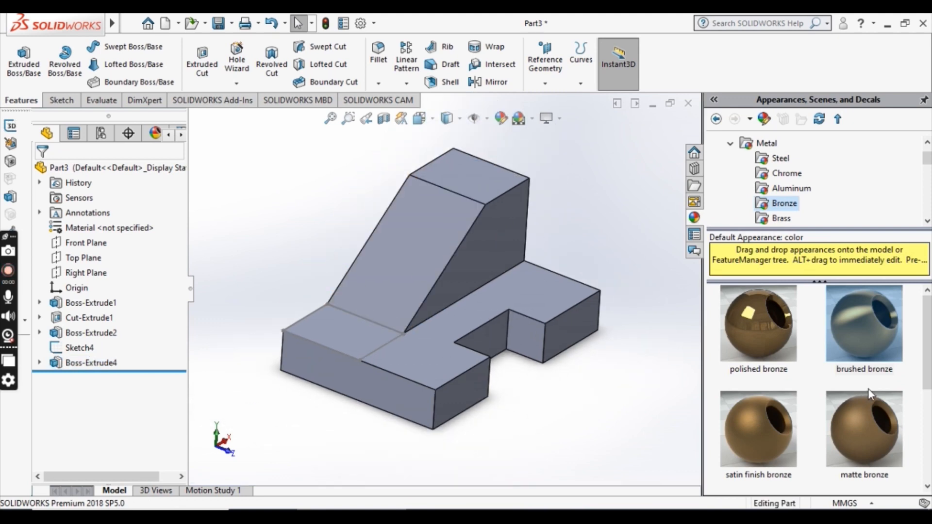
# Apply the polished, satin finish and matte bronze appearances to the part in turn, ending with polished bronze placed on the model
pyautogui.moveTo(607, 330)
pyautogui.mouseDown(button='middle')
pyautogui.moveTo(613, 302)
pyautogui.moveTo(600, 335)
pyautogui.mouseUp(button='middle')
pyautogui.doubleClick(741, 343)
pyautogui.doubleClick(750, 439)
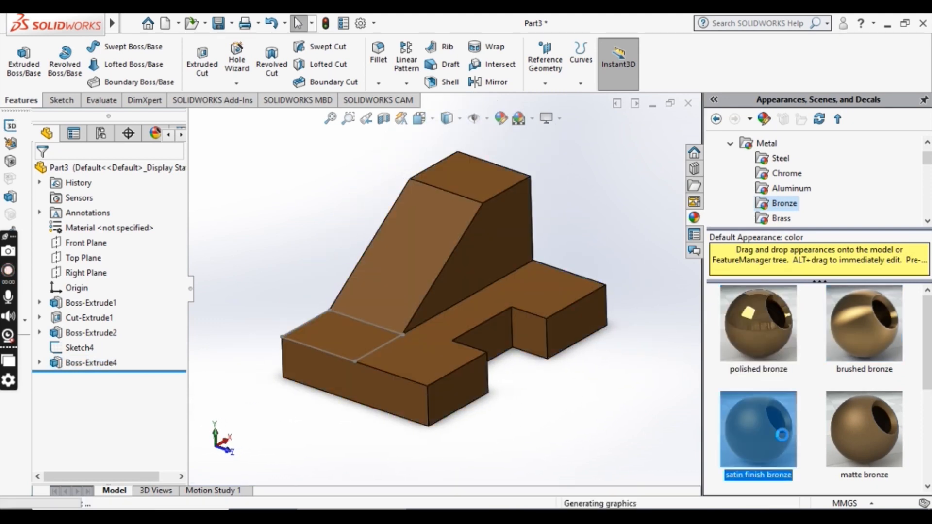
pyautogui.doubleClick(845, 430)
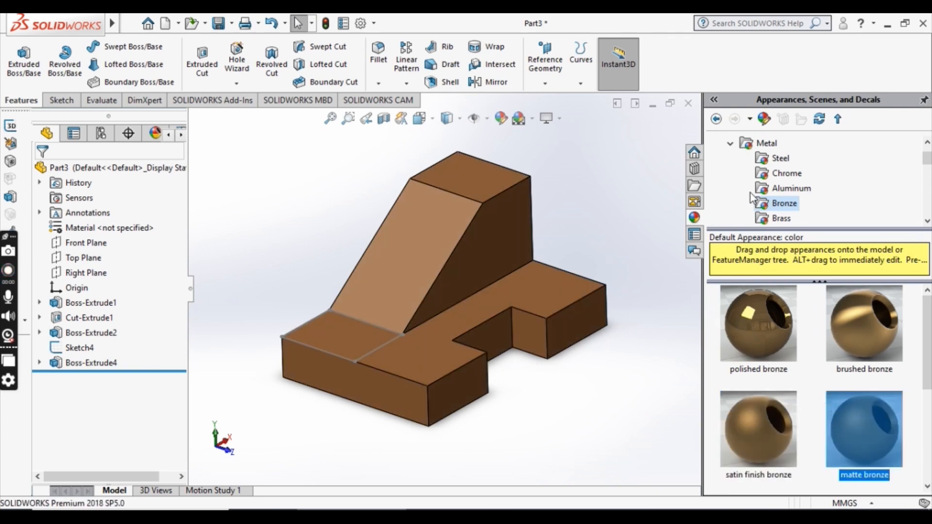
pyautogui.moveTo(769, 343); pyautogui.dragTo(450, 312)
pyautogui.moveTo(449, 312); pyautogui.dragTo(478, 321, button='middle')
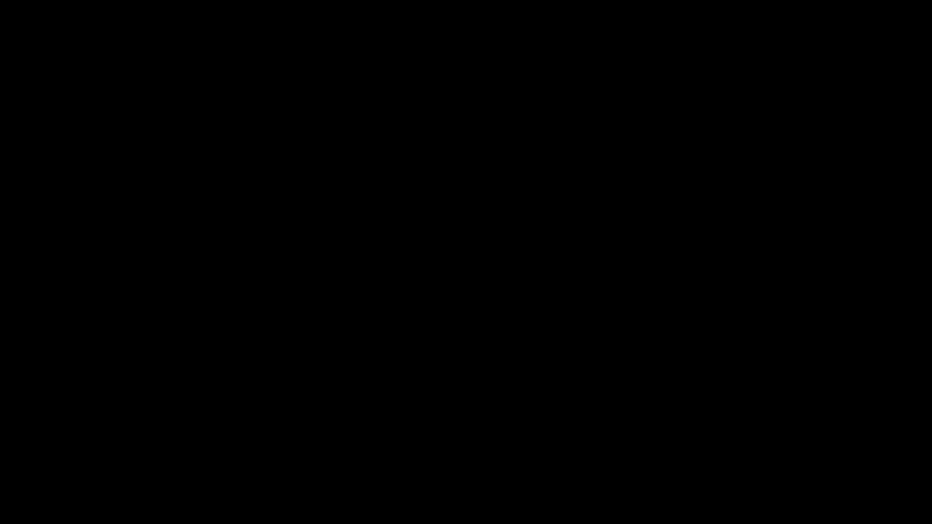